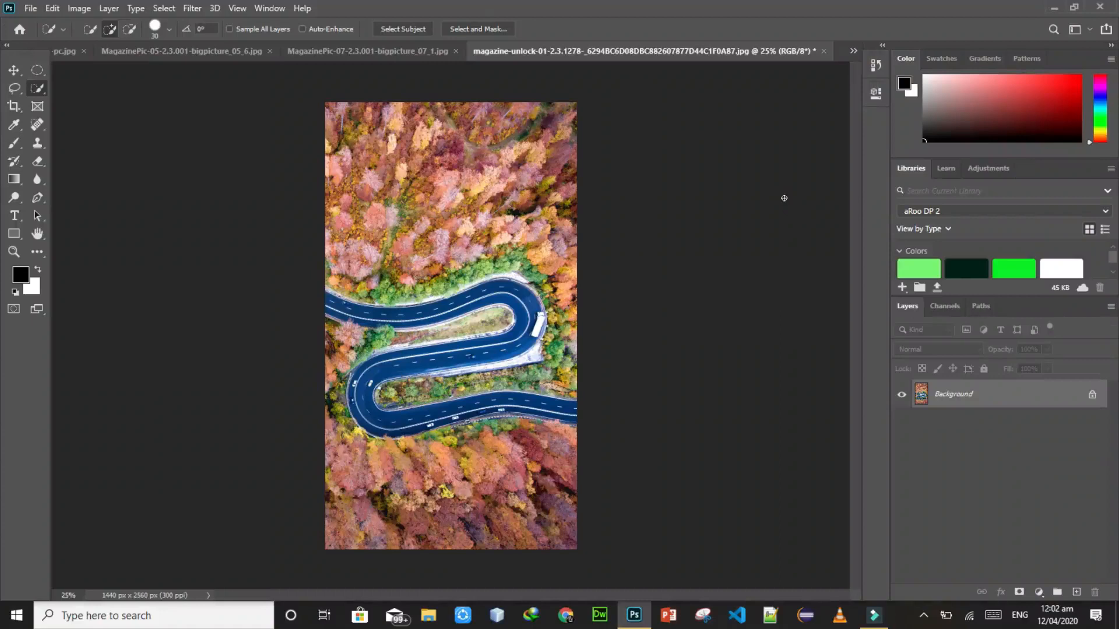
right_click(35, 71)
left_click(57, 73)
right_click(15, 89)
left_click(82, 88)
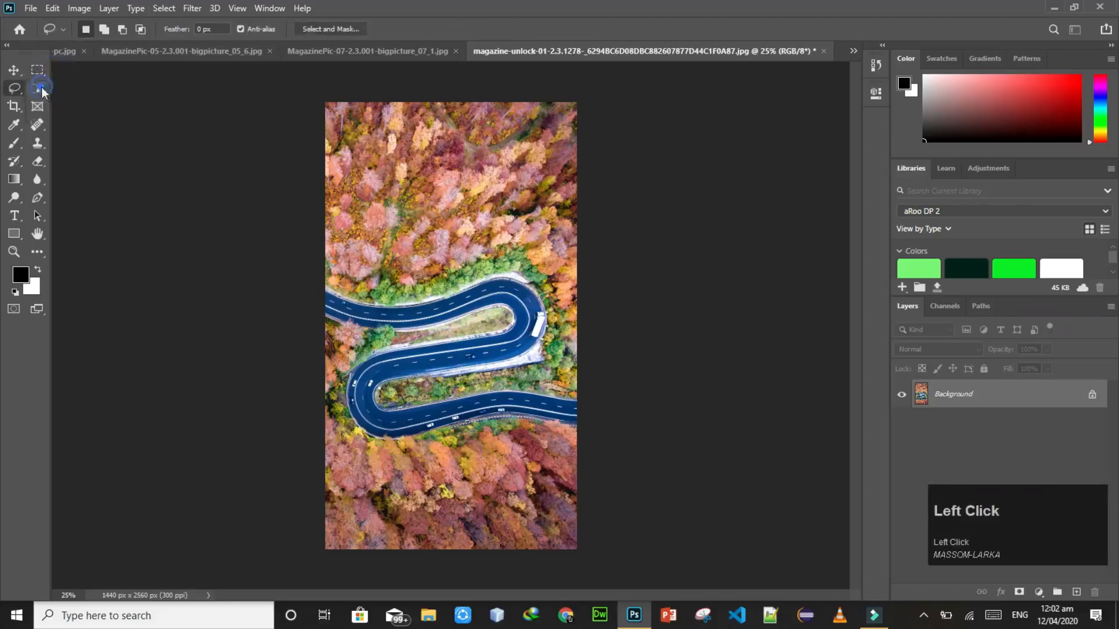
left_click(12, 74)
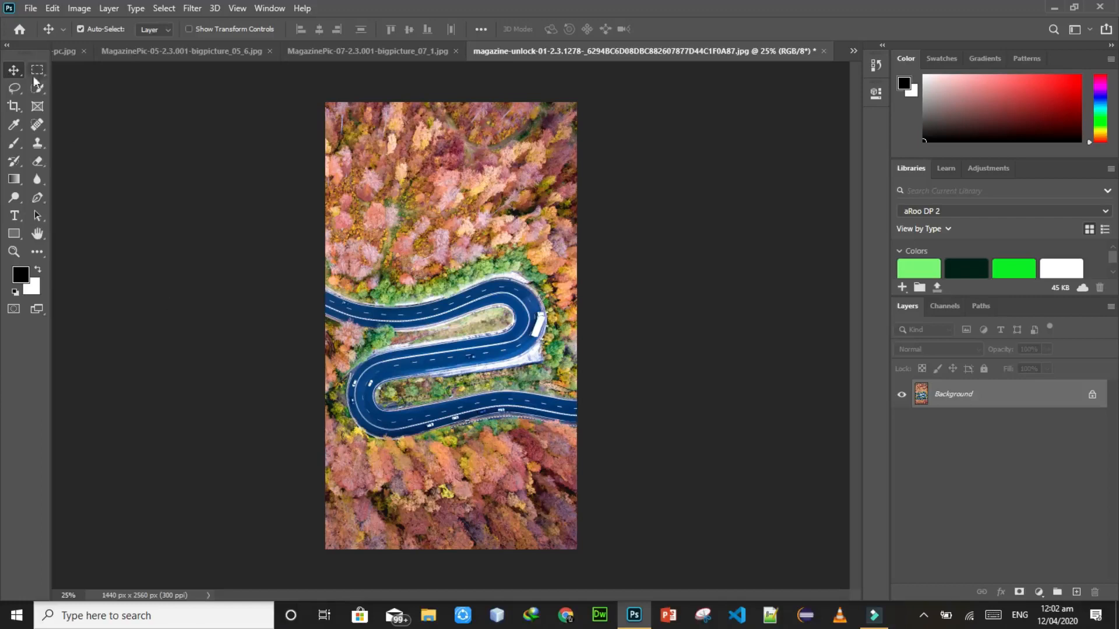
Step: Activate the Quick Selection tool, duplicate the Background layer and hide the original Background
right_click(36, 88)
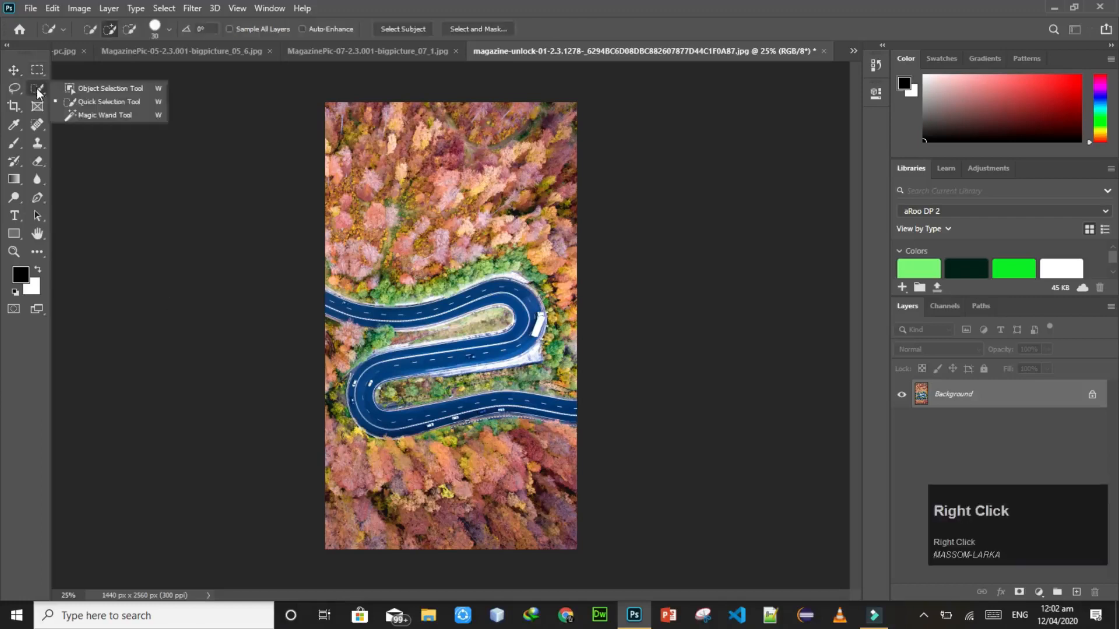
left_click(92, 105)
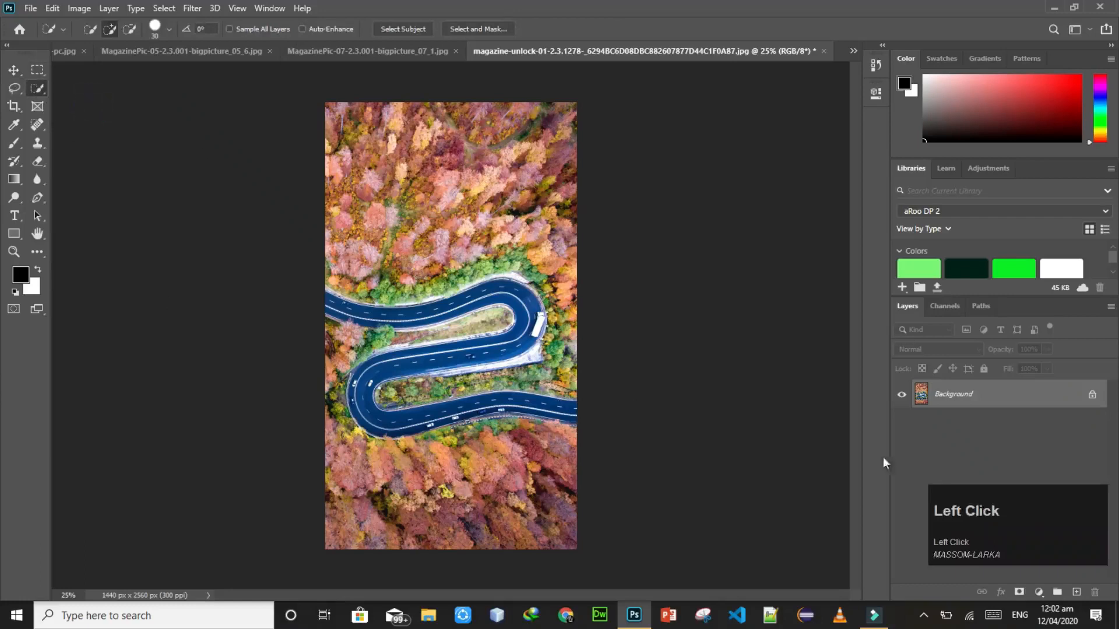
left_click_drag(1084, 394, 1074, 593)
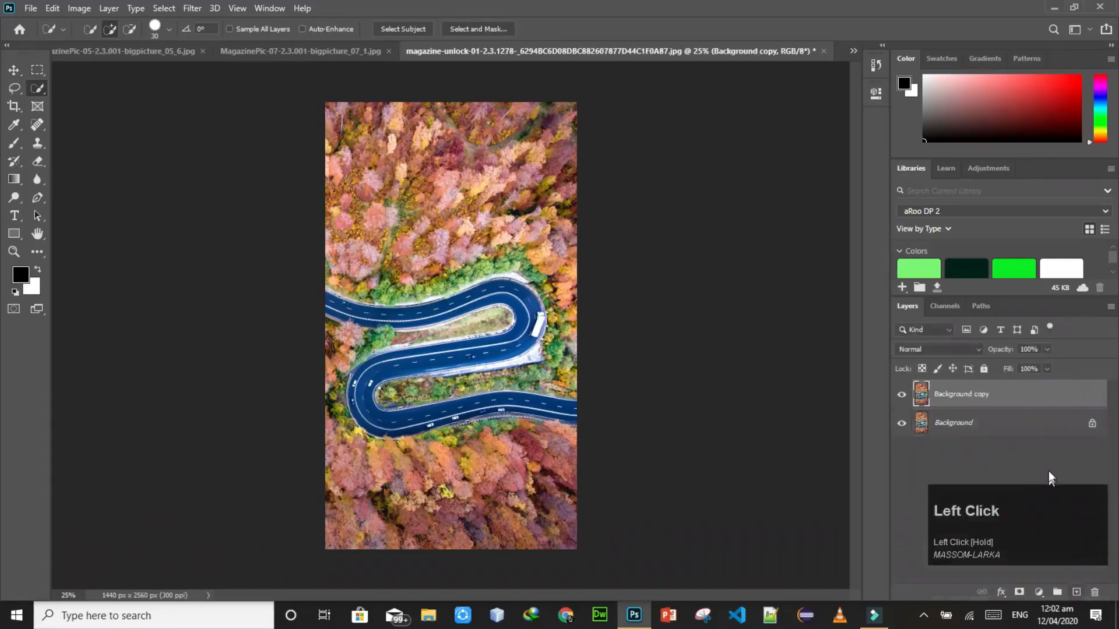
left_click(898, 424)
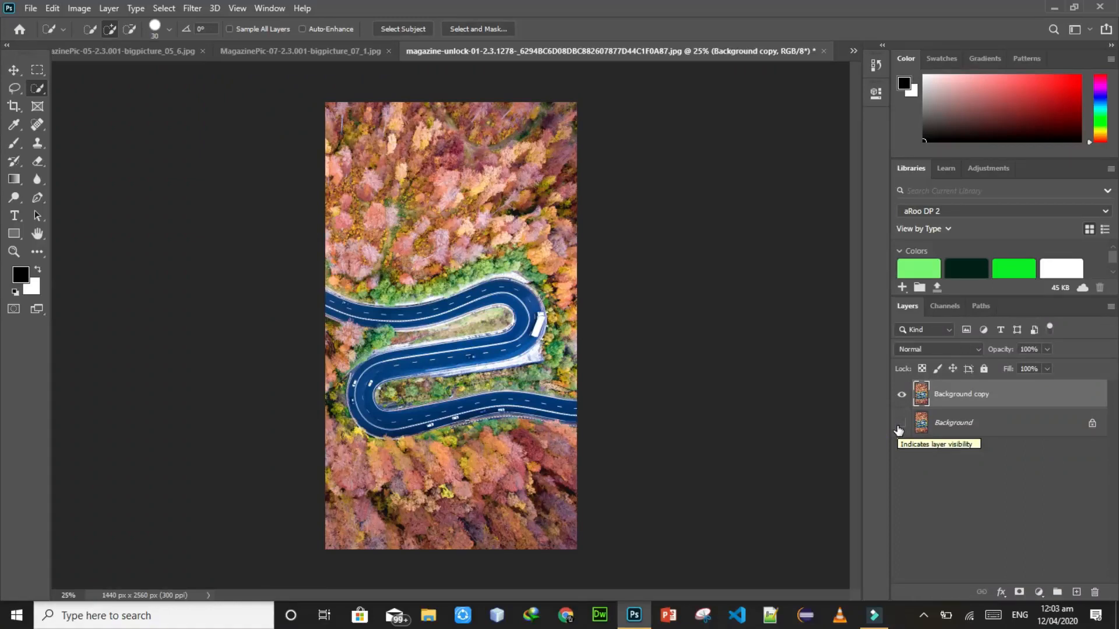
Step: Select the entire winding road on the Background copy with the Quick Selection tool and copy it to a new layer
key("ctrl+0")
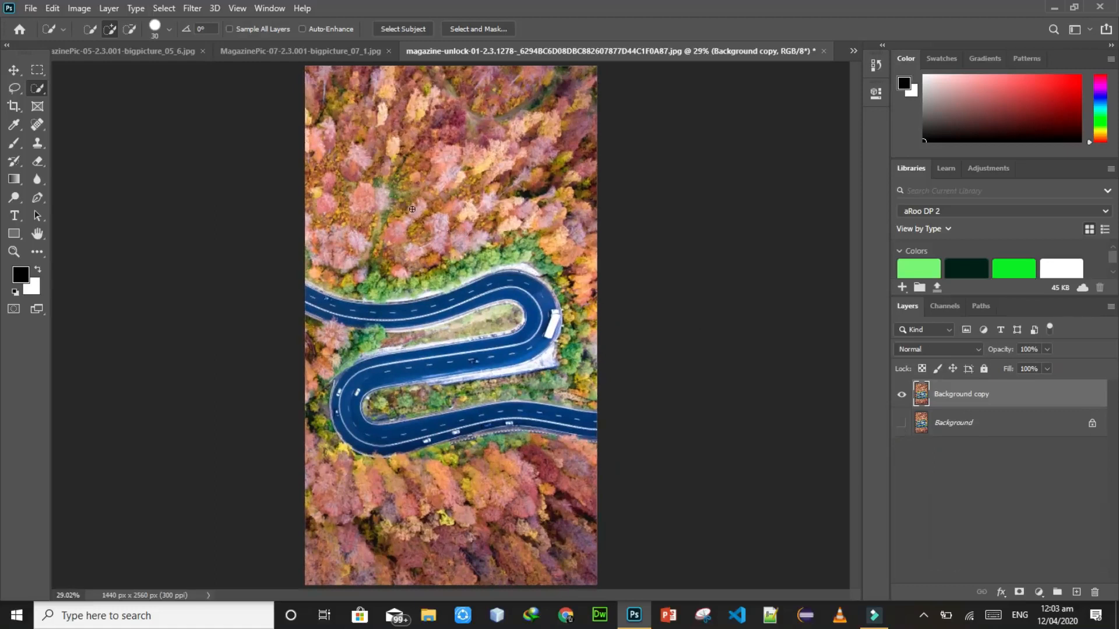
key("ctrl+equal")
key("ctrl+equal")
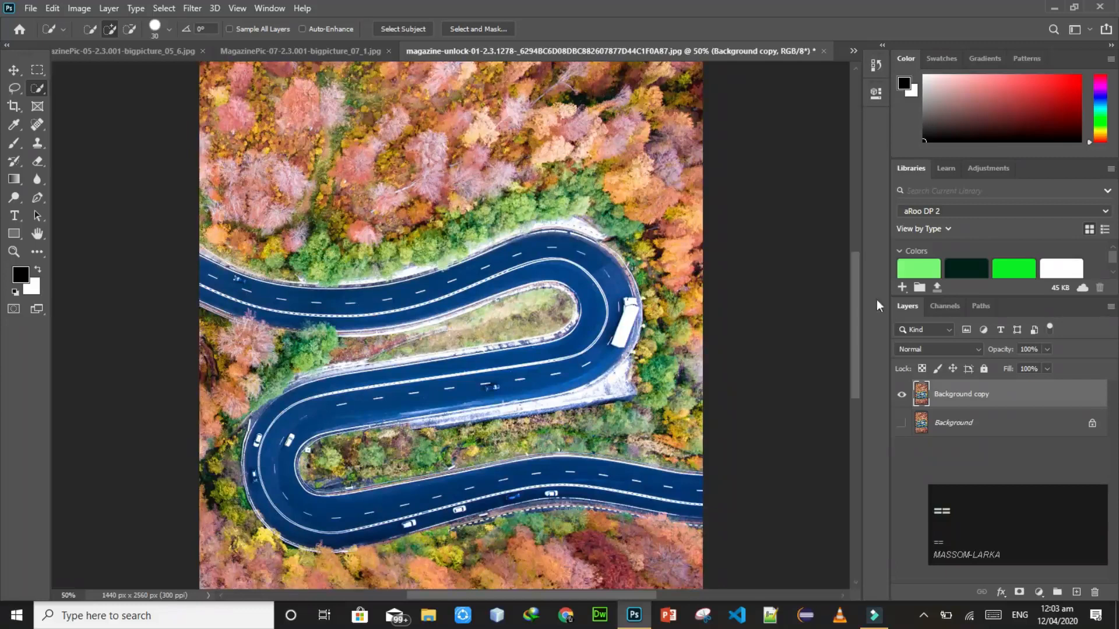
left_click_drag(855, 284, 854, 292)
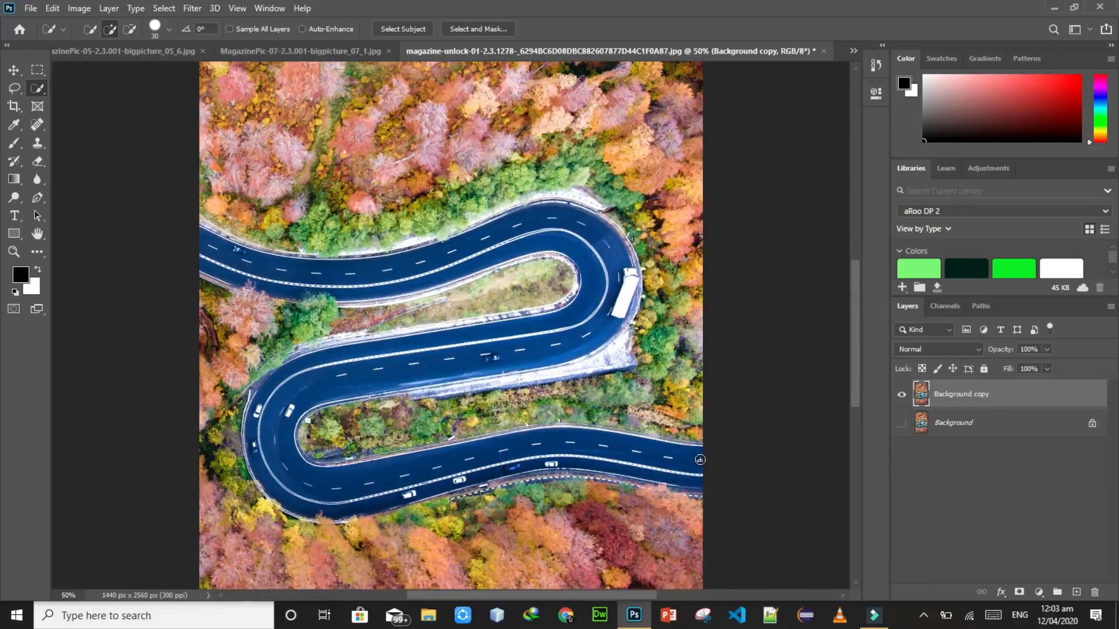
left_click_drag(699, 460, 700, 461)
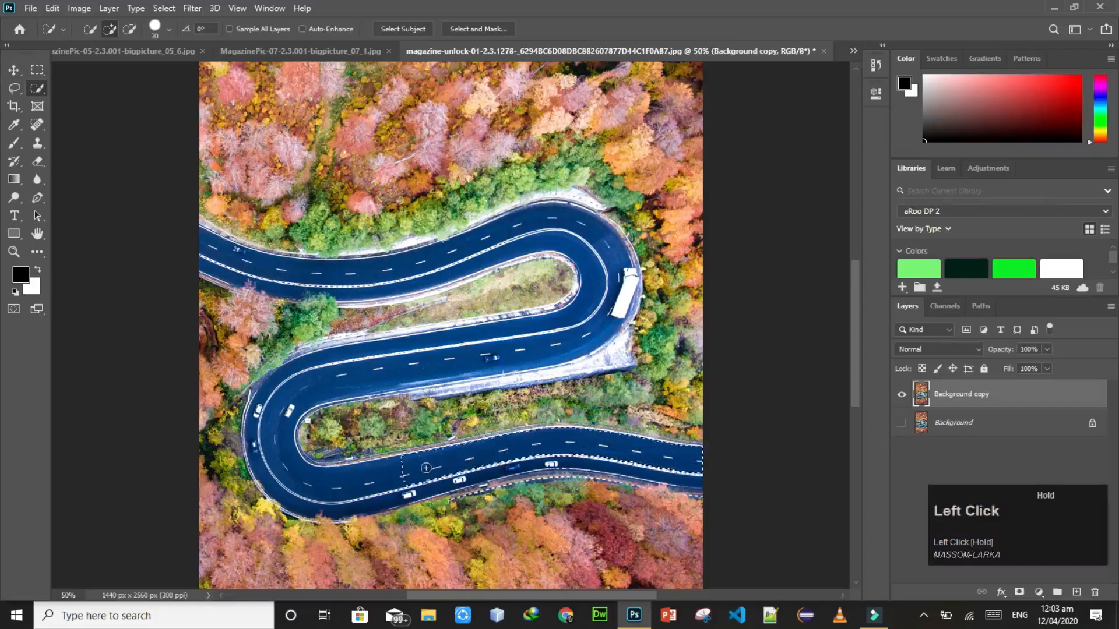
mouse_move(356, 478)
left_mouse_down()
mouse_move(289, 473)
mouse_move(274, 435)
mouse_move(296, 391)
mouse_move(463, 377)
mouse_move(504, 356)
mouse_move(586, 349)
mouse_move(571, 332)
mouse_move(597, 315)
left_mouse_up()
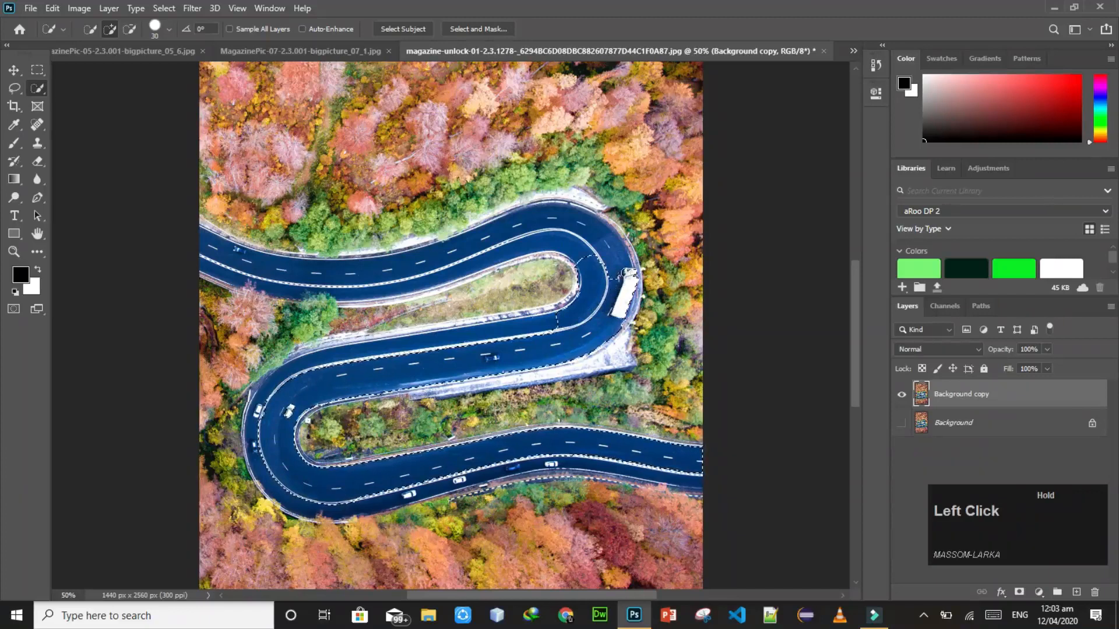
mouse_move(595, 252)
left_mouse_down()
mouse_move(542, 236)
mouse_move(490, 253)
mouse_move(517, 237)
left_mouse_up()
left_click_drag(442, 267, 364, 285)
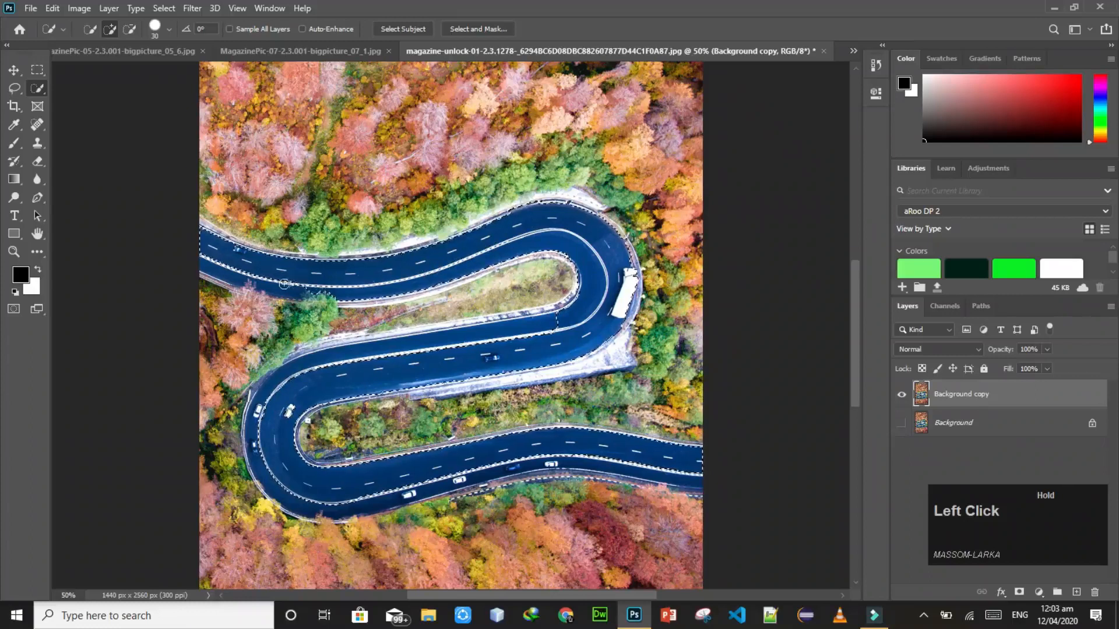
left_click_drag(211, 268, 210, 269)
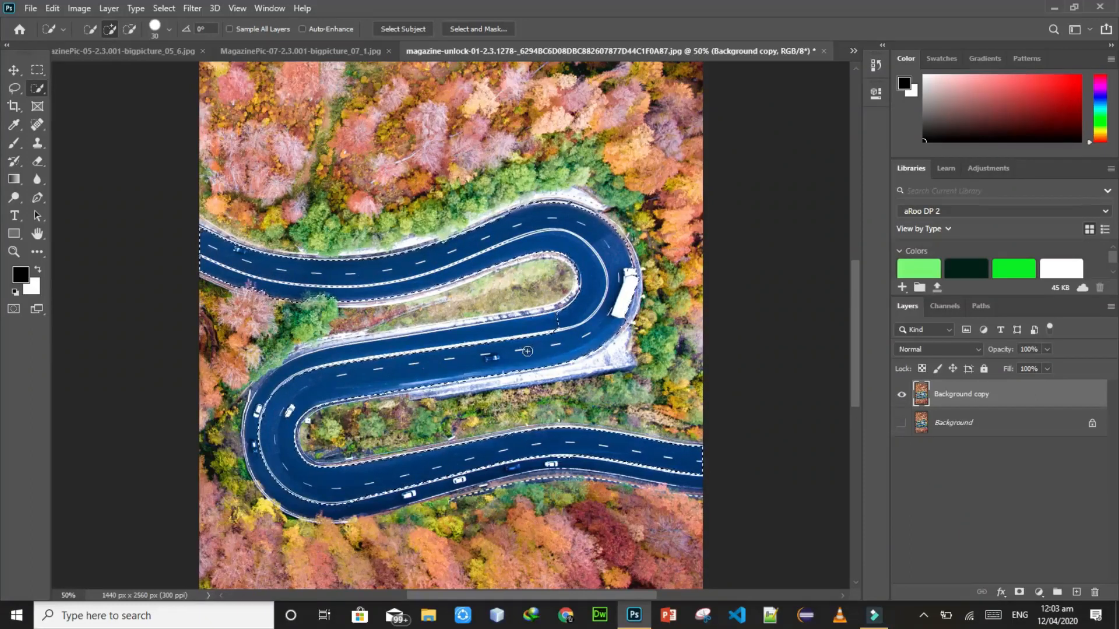
key("shift")
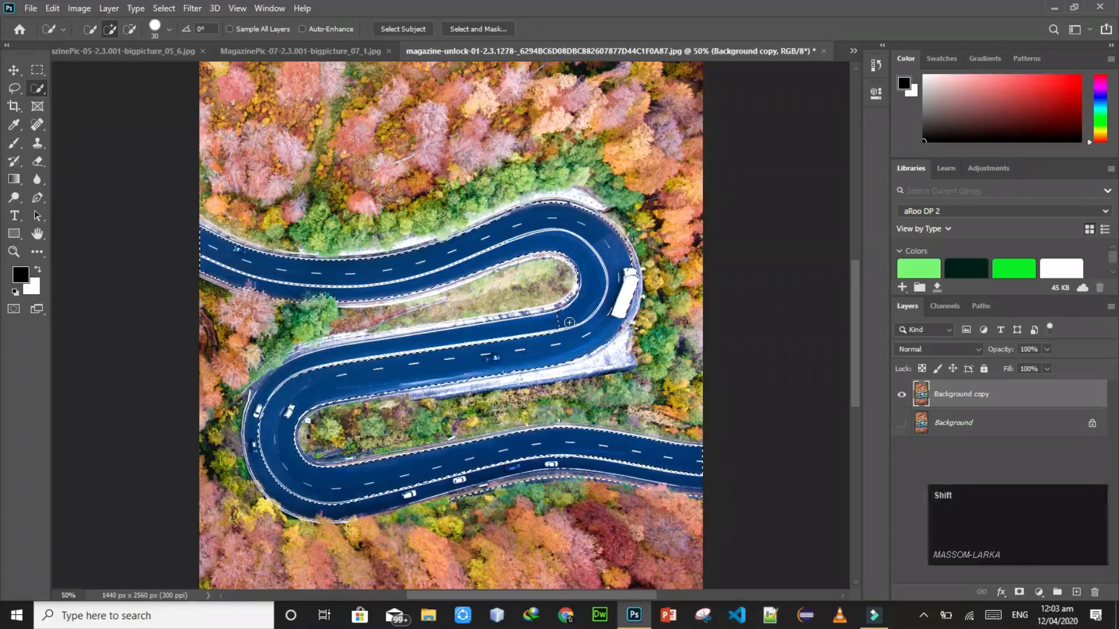
left_click_drag(570, 322, 562, 324)
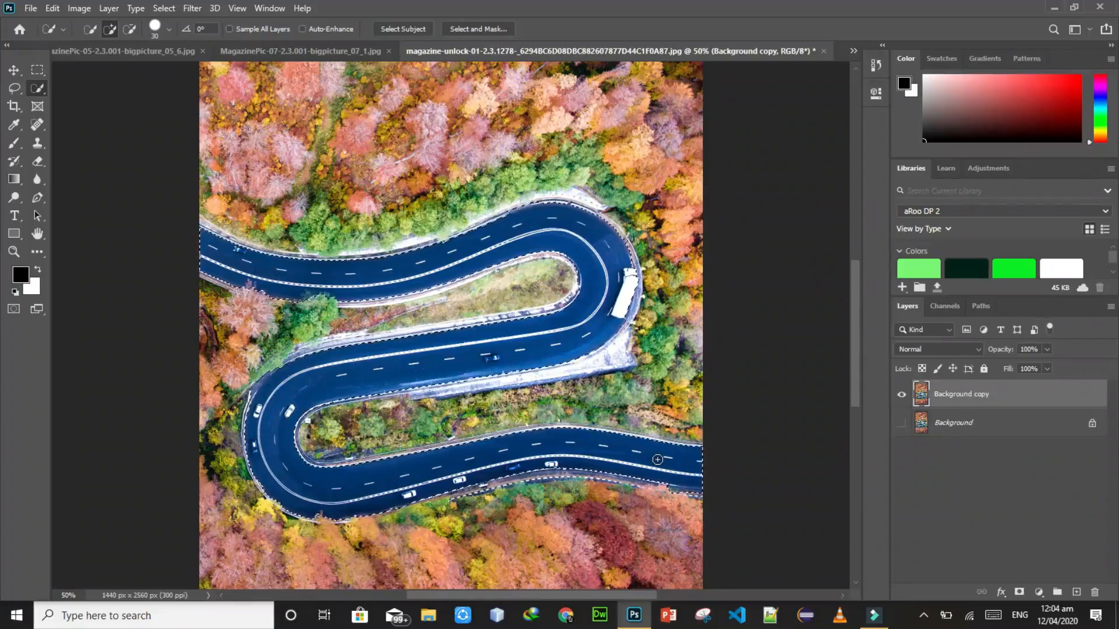
key("ctrl+j")
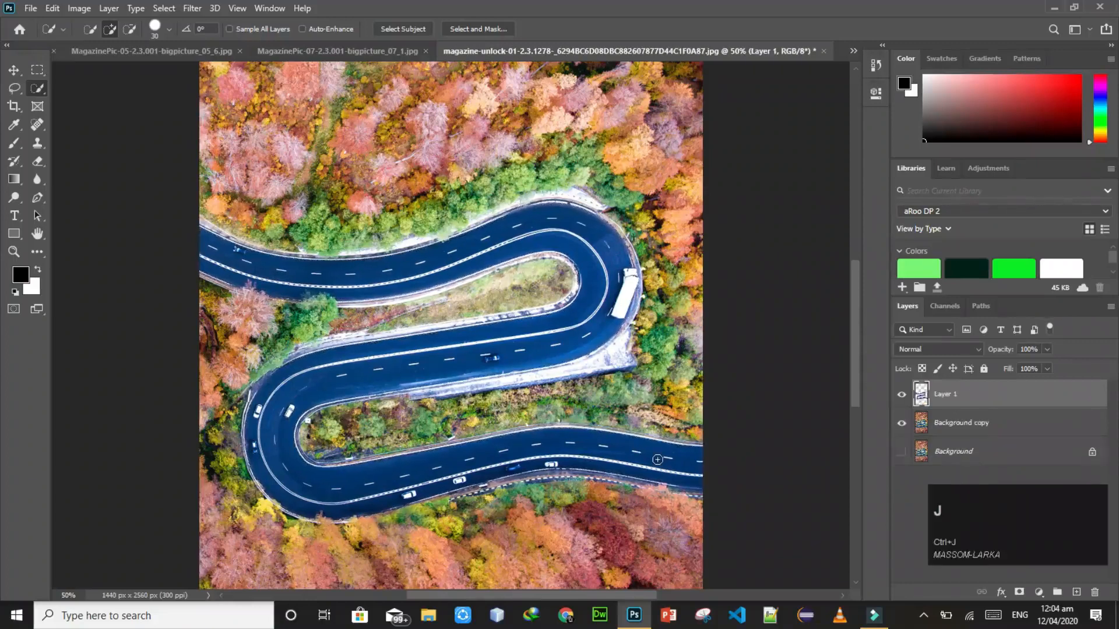
Step: Move the copied road up over the forest, directly above the original road
key("v")
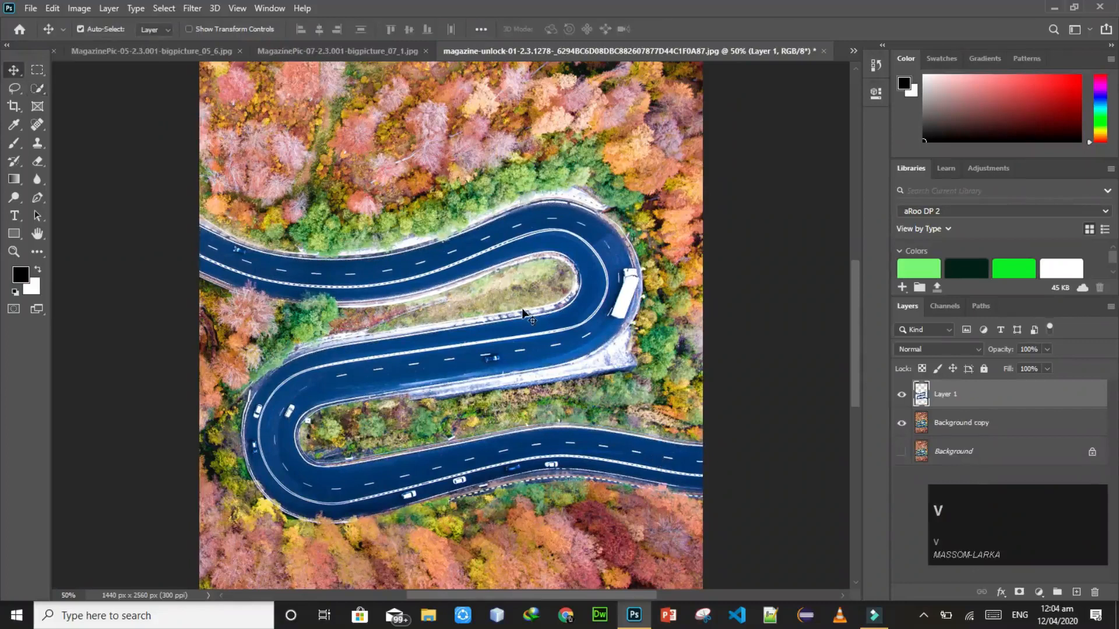
left_click(526, 350)
left_click_drag(526, 350, 512, 185)
key("ctrl+0")
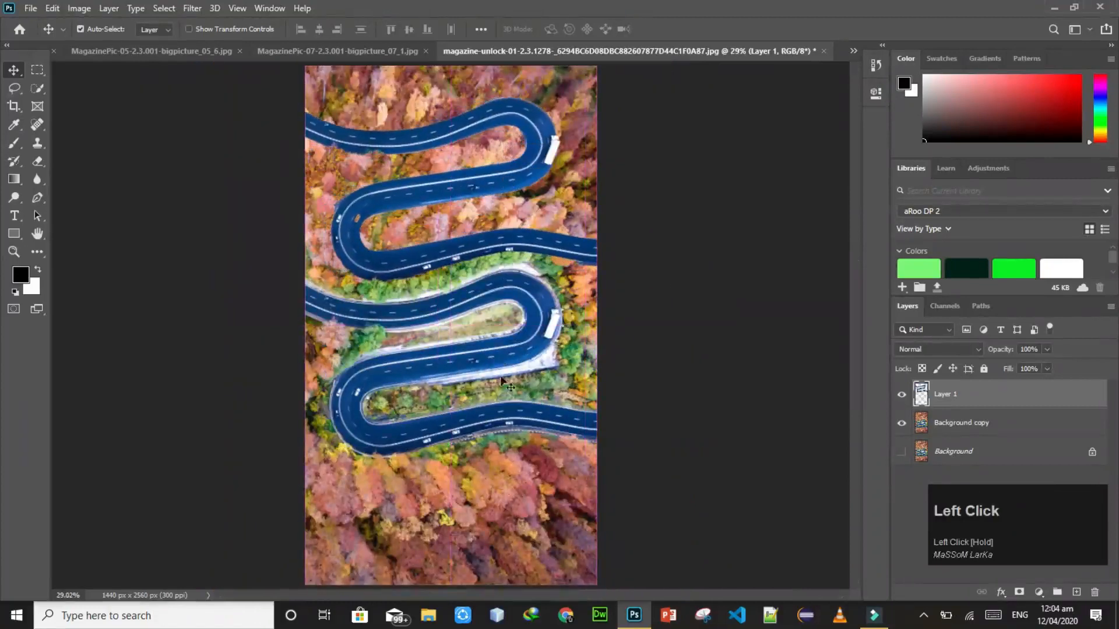
left_click(482, 252)
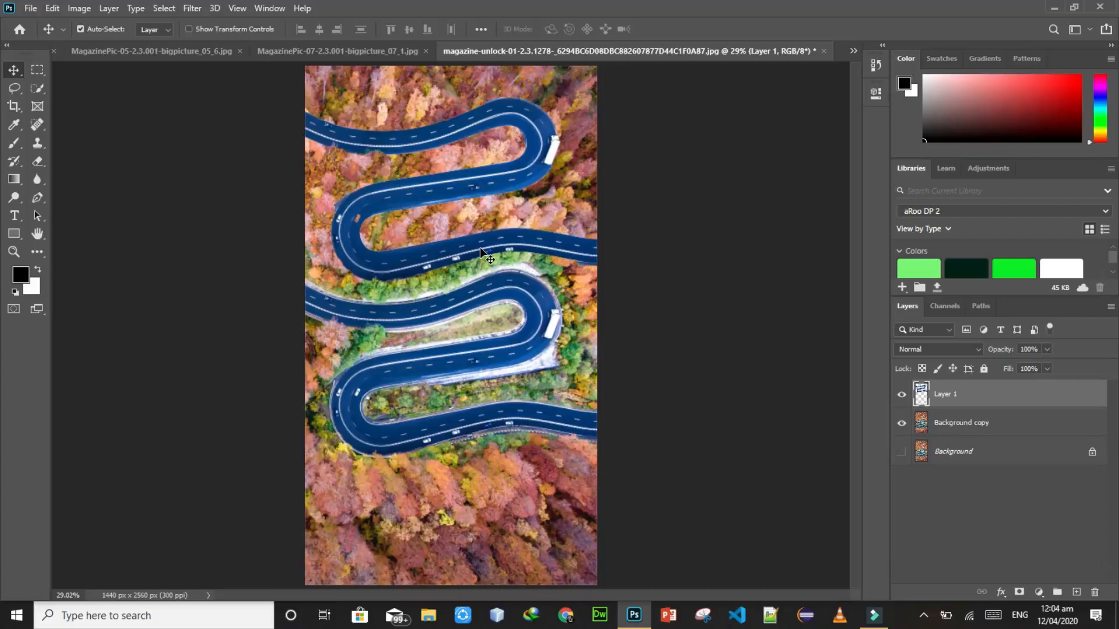
left_click_drag(480, 249, 478, 252)
Step: Try placing a duplicate of the copied road over the forest below the original road, and undo it
right_click(1047, 400)
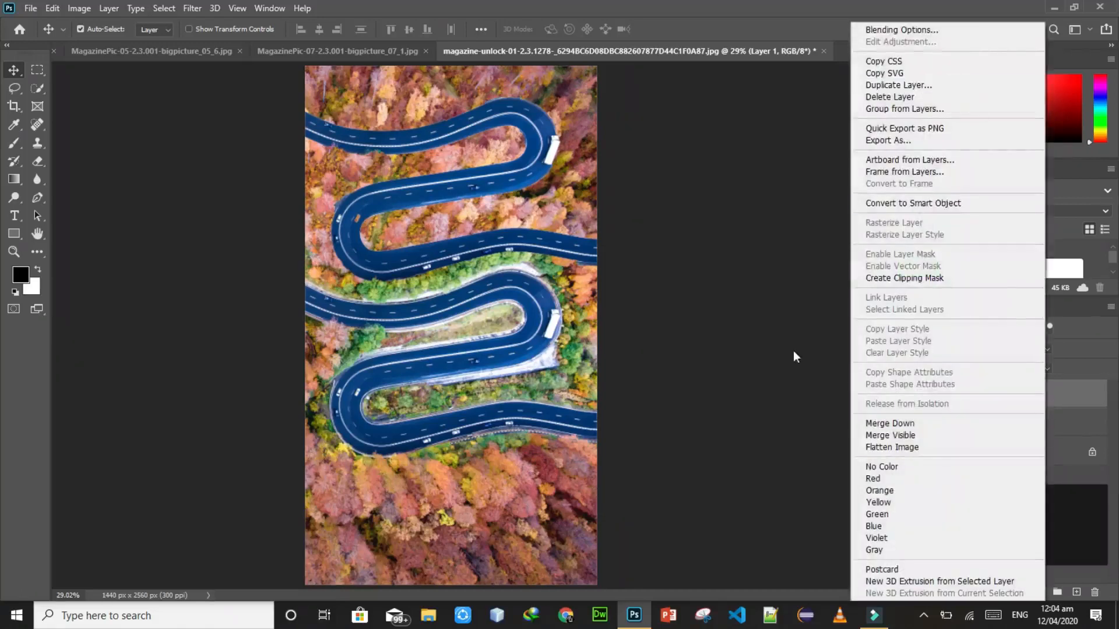
left_click(792, 350)
mouse_move(509, 174)
left_mouse_down()
mouse_move(496, 178)
mouse_move(511, 173)
left_mouse_up()
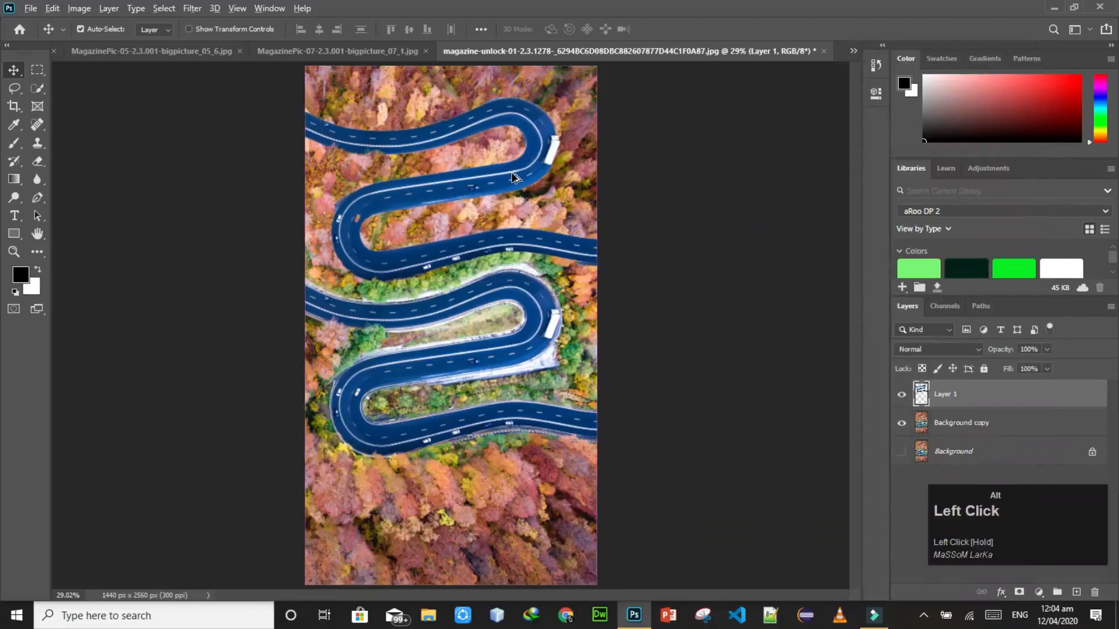
left_click(513, 177, "alt")
left_click_drag(513, 176, 508, 514)
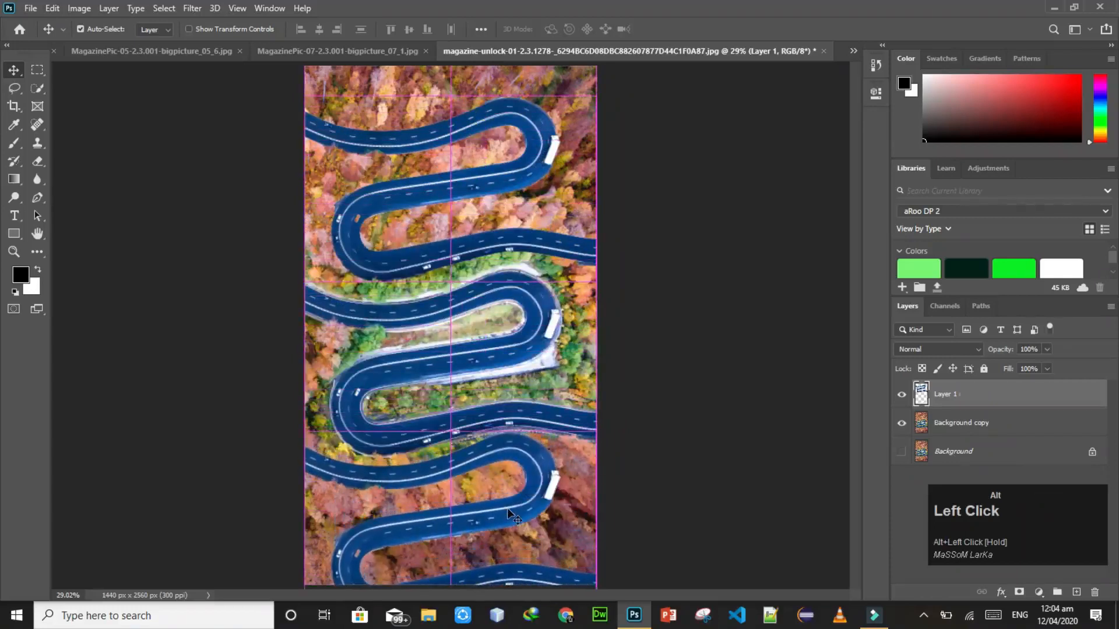
key("ctrl+z")
Step: Duplicate the Layer 1 road downward onto the lower forest, and undo both the duplication and the earlier upward move
left_click_drag(484, 175, 486, 173)
left_click(991, 501)
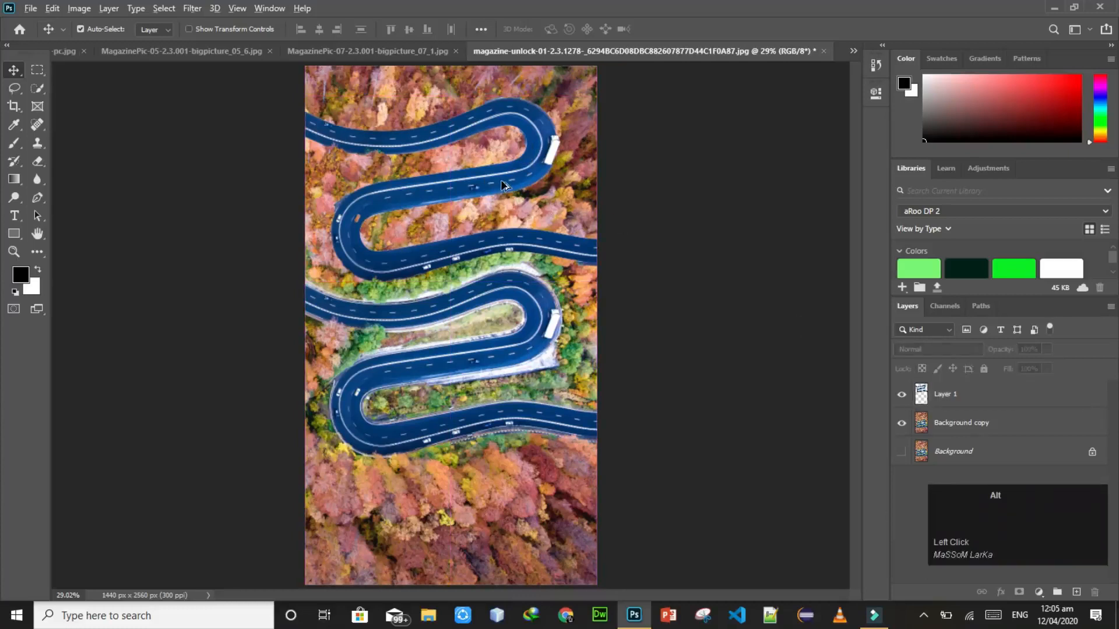
left_click_drag(502, 185, 502, 491)
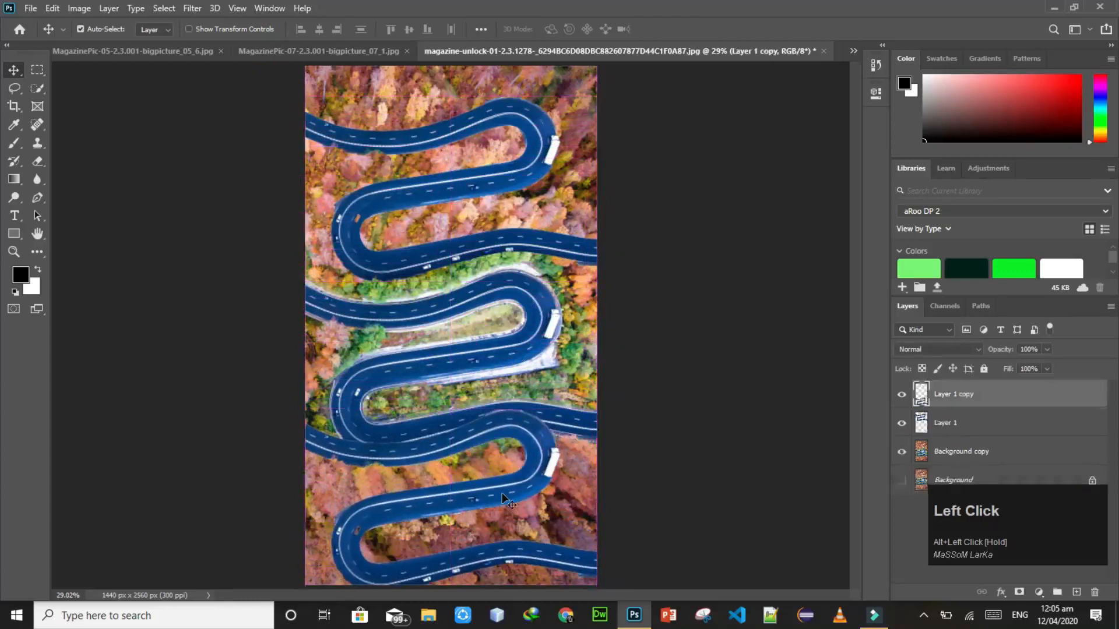
key("ctrl+z")
key("ctrl+z")
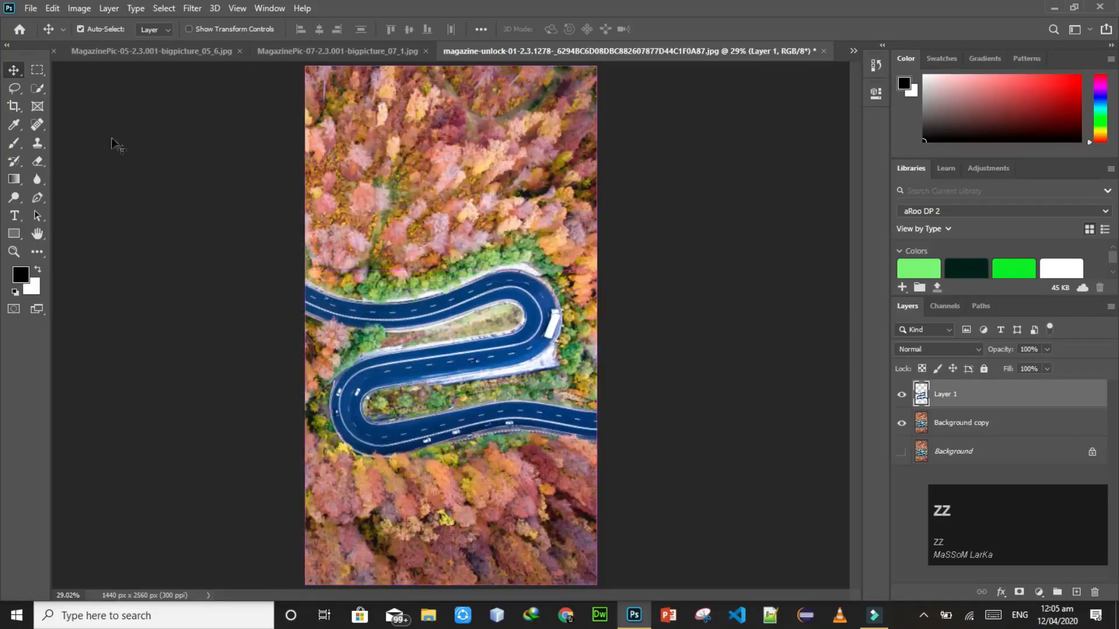
Step: Try Quick Selection on a strip of the lower forest in the Background copy layer, and clear the selection
left_click(37, 88)
left_click(1001, 423)
left_click_drag(392, 518, 343, 518)
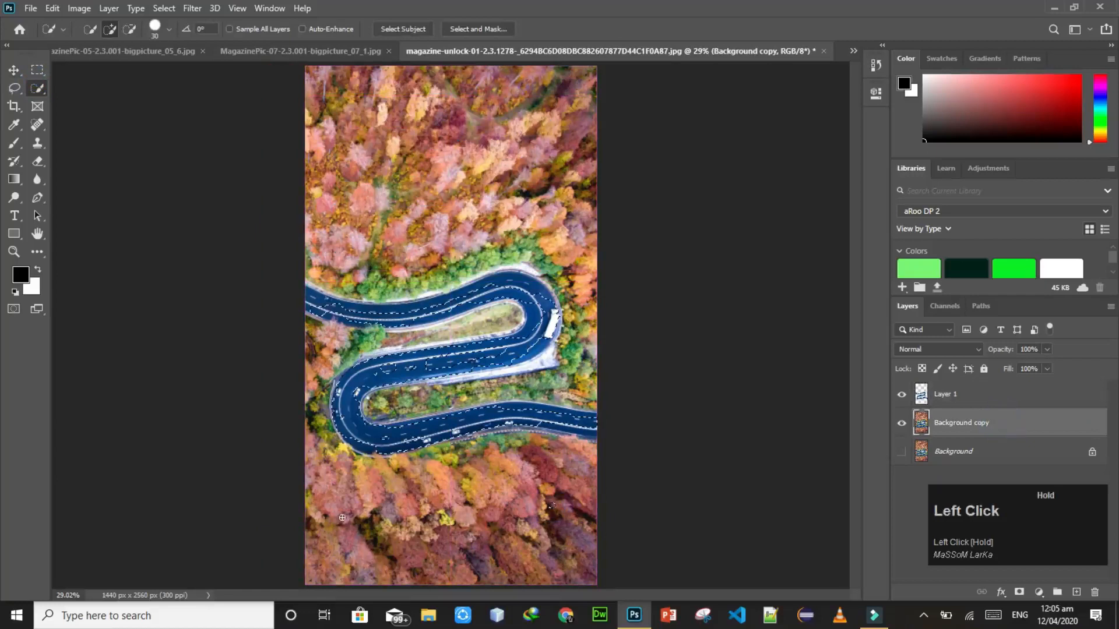
key("ctrl+d")
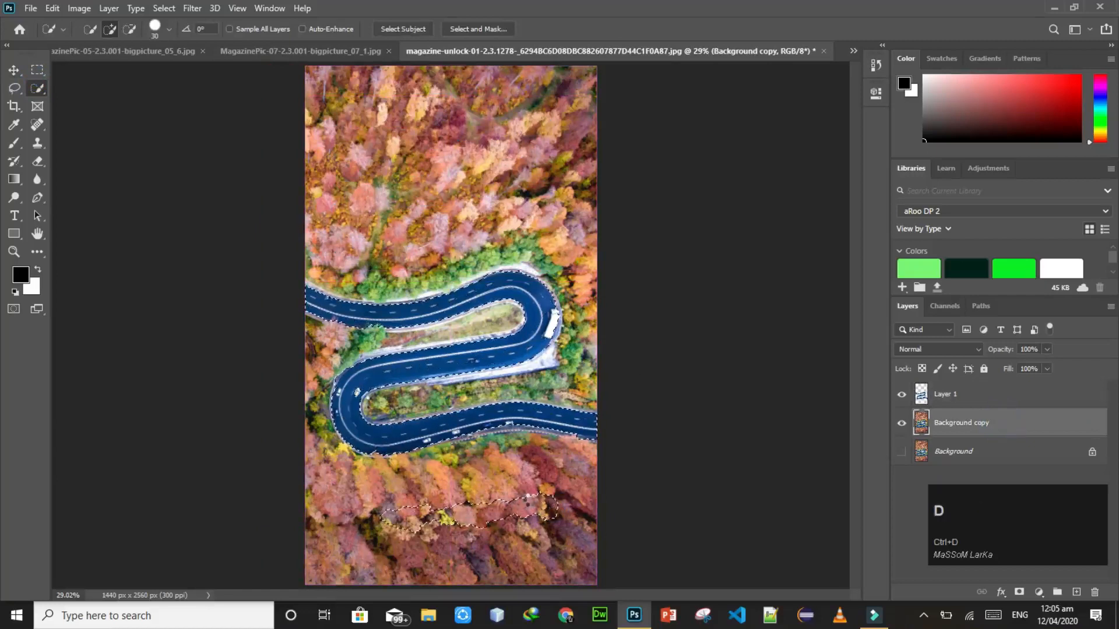
Step: Brush a quick selection over the forest below and above the road, and deselect everything
left_click(542, 497)
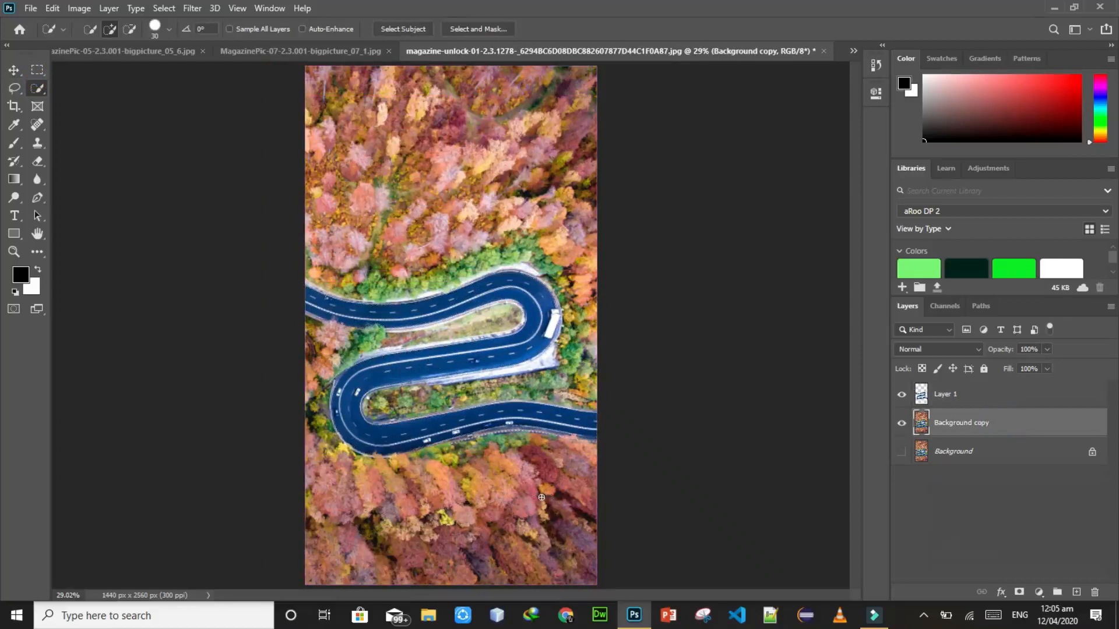
mouse_move(542, 497)
left_mouse_down()
mouse_move(333, 515)
mouse_move(539, 525)
mouse_move(507, 555)
mouse_move(345, 552)
mouse_move(490, 559)
mouse_move(542, 523)
mouse_move(561, 497)
left_mouse_up()
mouse_move(554, 187)
left_mouse_down()
mouse_move(495, 112)
mouse_move(465, 101)
mouse_move(375, 101)
left_mouse_up()
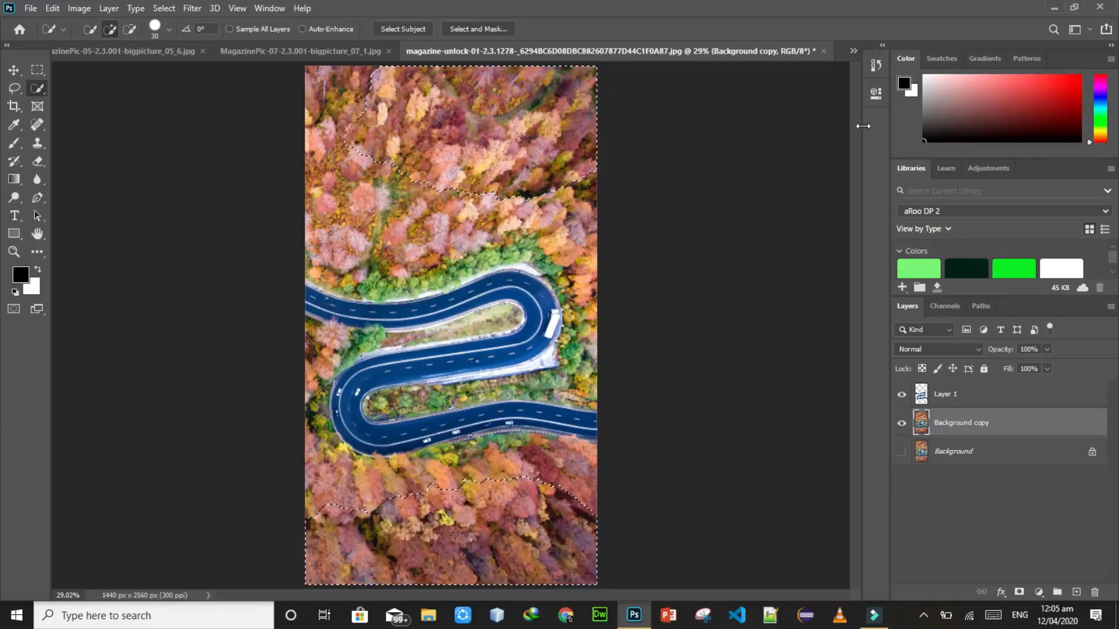
key("ctrl+d")
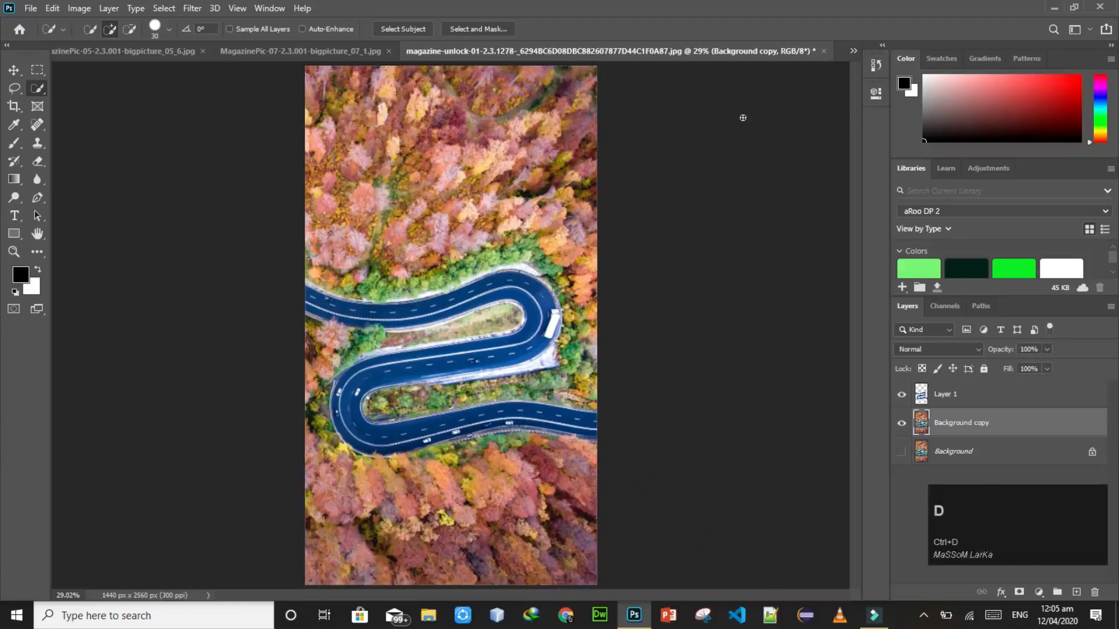
Step: Switch to the MagazinePic-07-2.3.001-bigpicture_07_1.jpg image, select its sky with the Magic Wand tool and copy it to a new layer
left_click(324, 53)
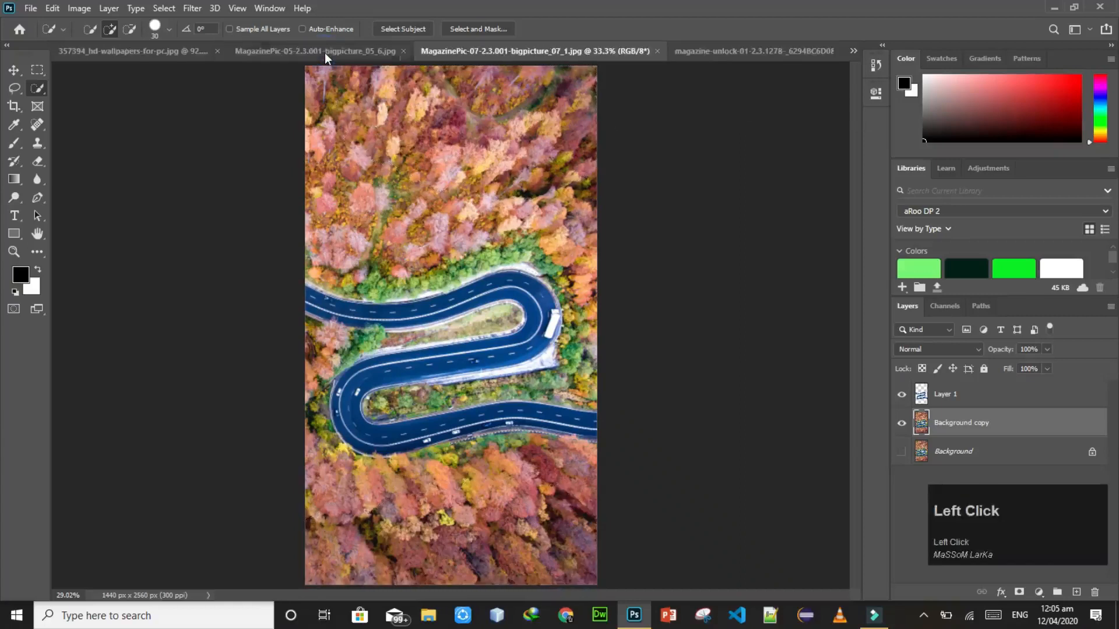
right_click(43, 89)
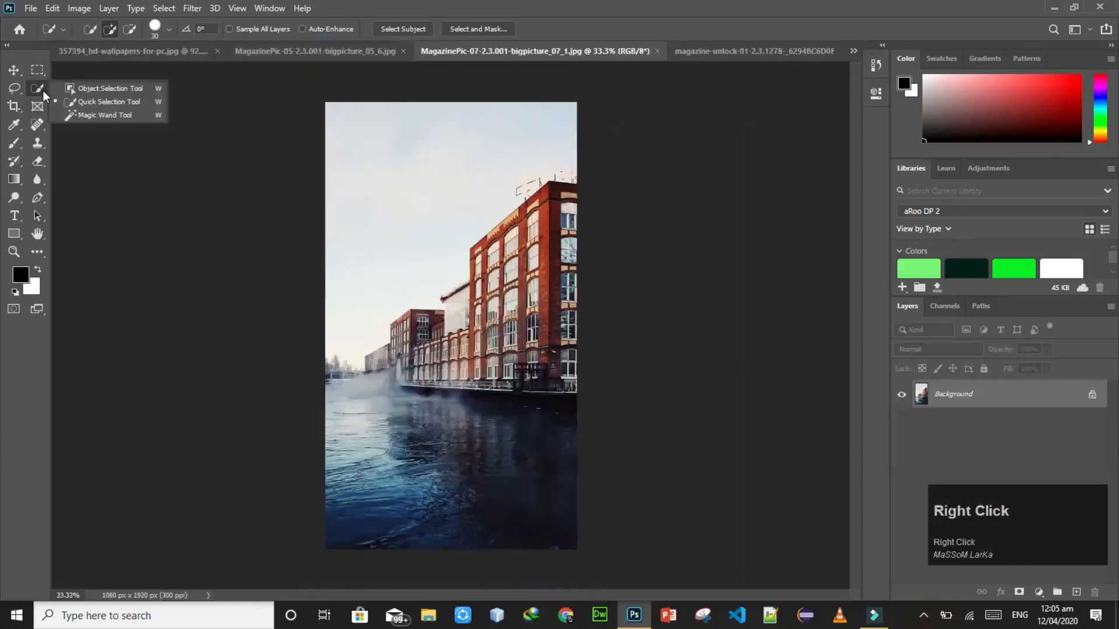
left_click(82, 114)
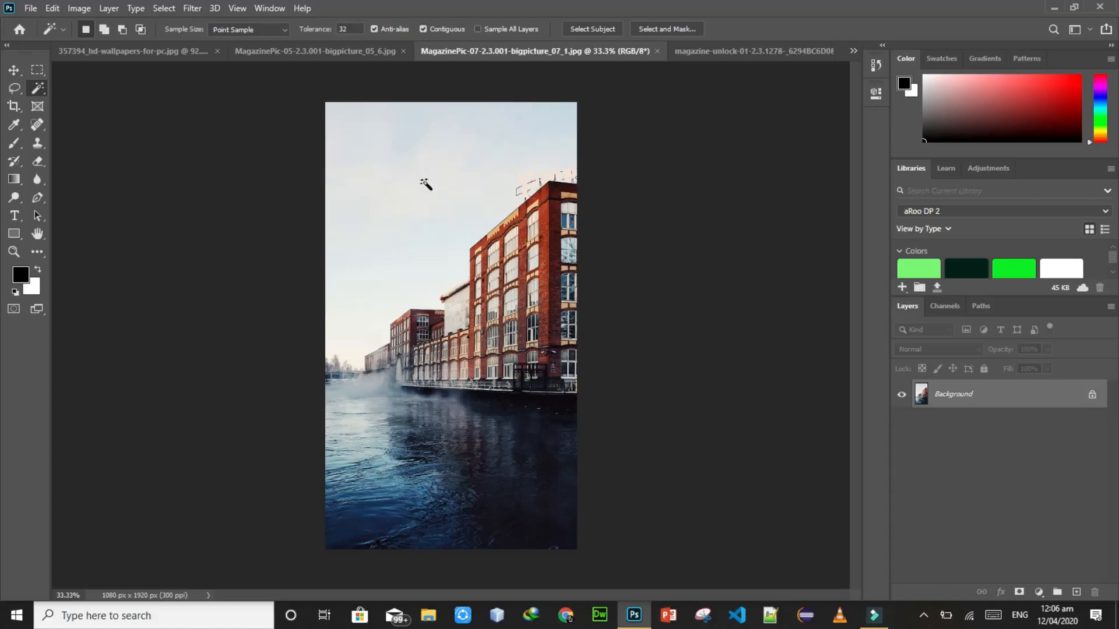
left_click(457, 169)
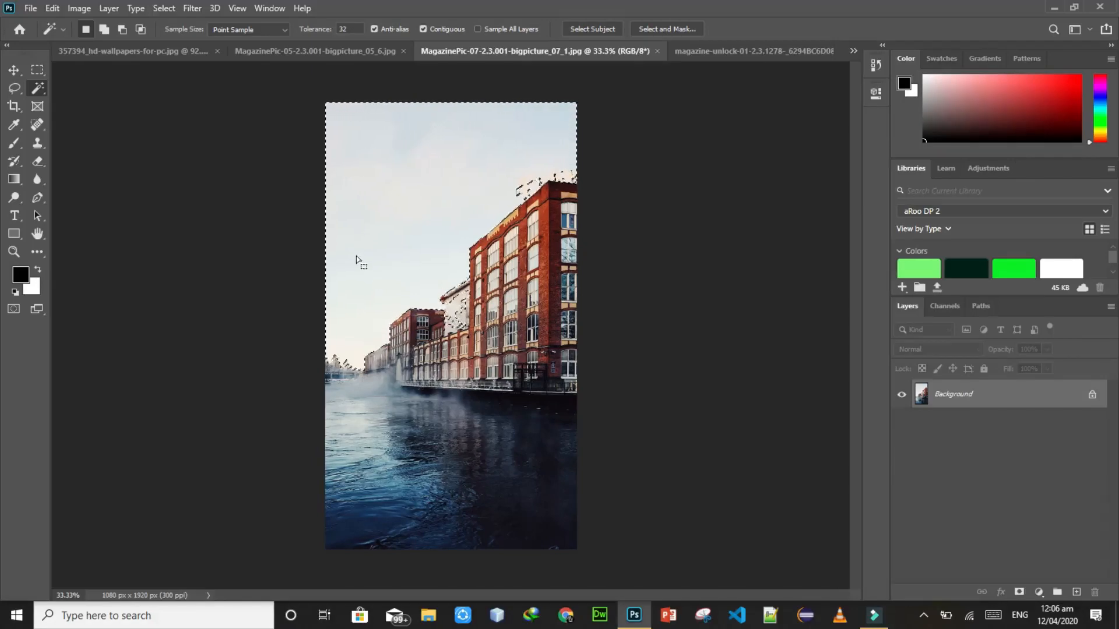
key("ctrl+j")
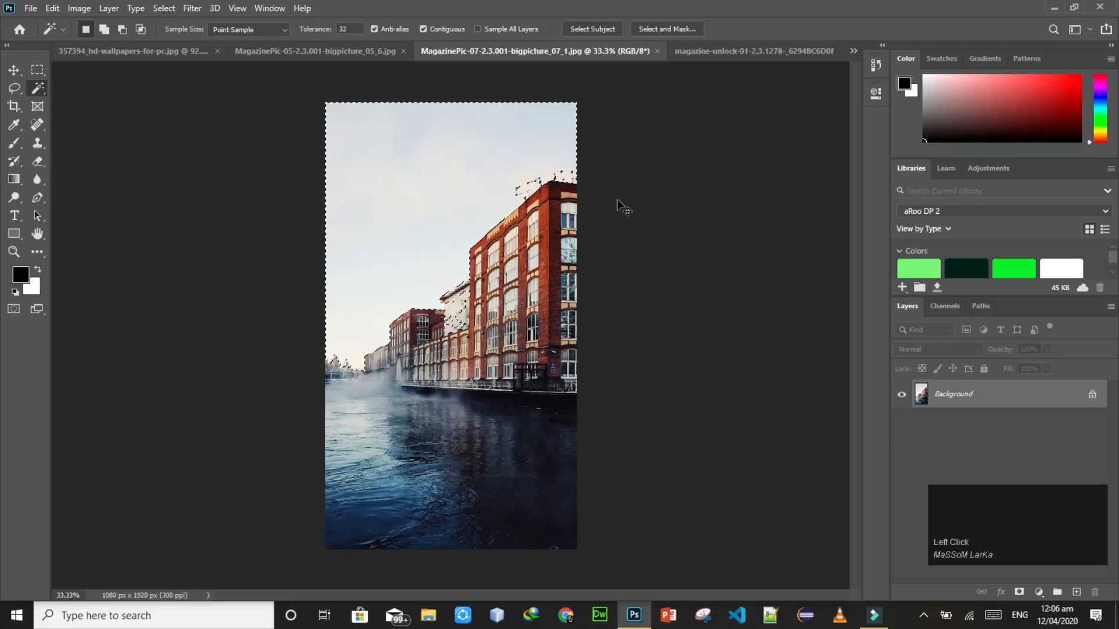
Step: Move the copied sky layer down over the river, and undo both the move and the layer copy
key("v")
left_click_drag(498, 181, 455, 328)
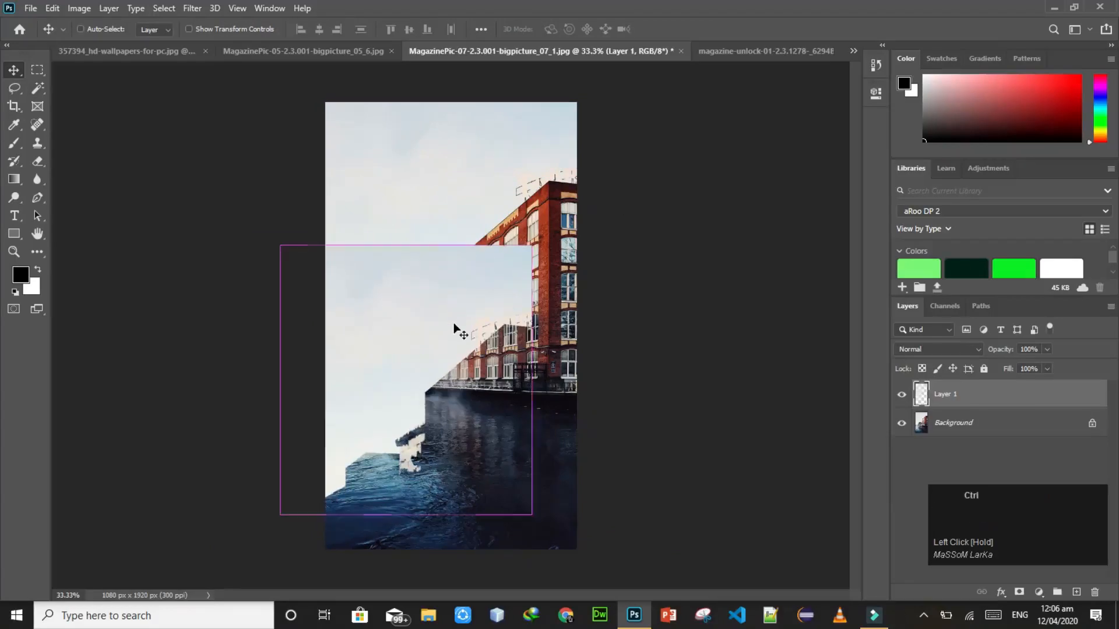
key("ctrl+z")
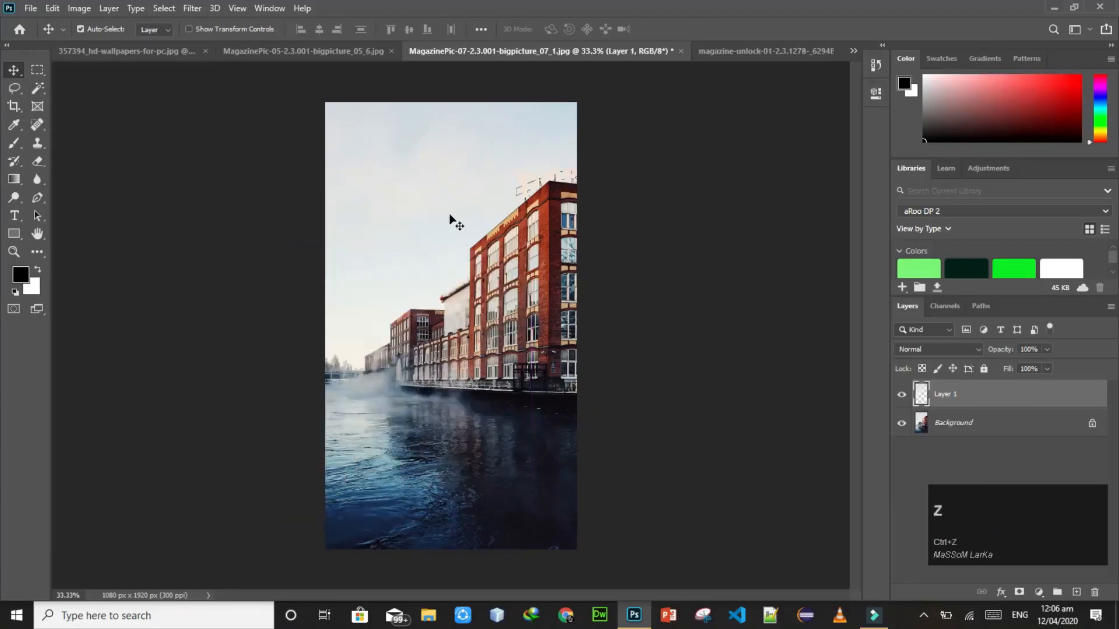
key("d")
key("ctrl+z")
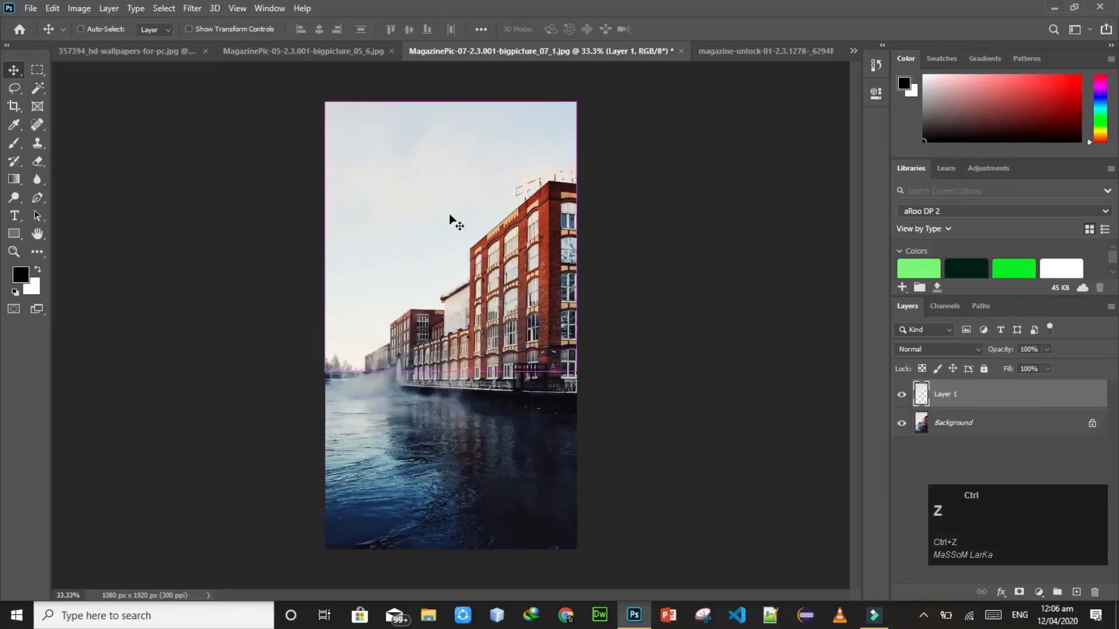
Step: Try the Magic Wand on the red building's facade and on the dark water at the lower part of the river
left_click(37, 88)
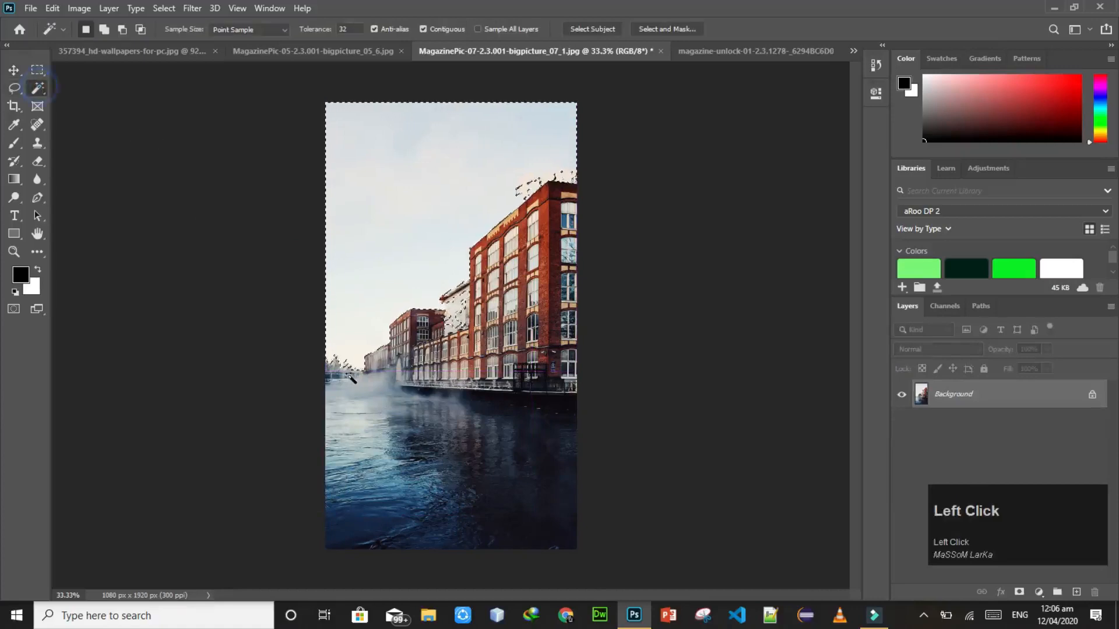
left_click(554, 320)
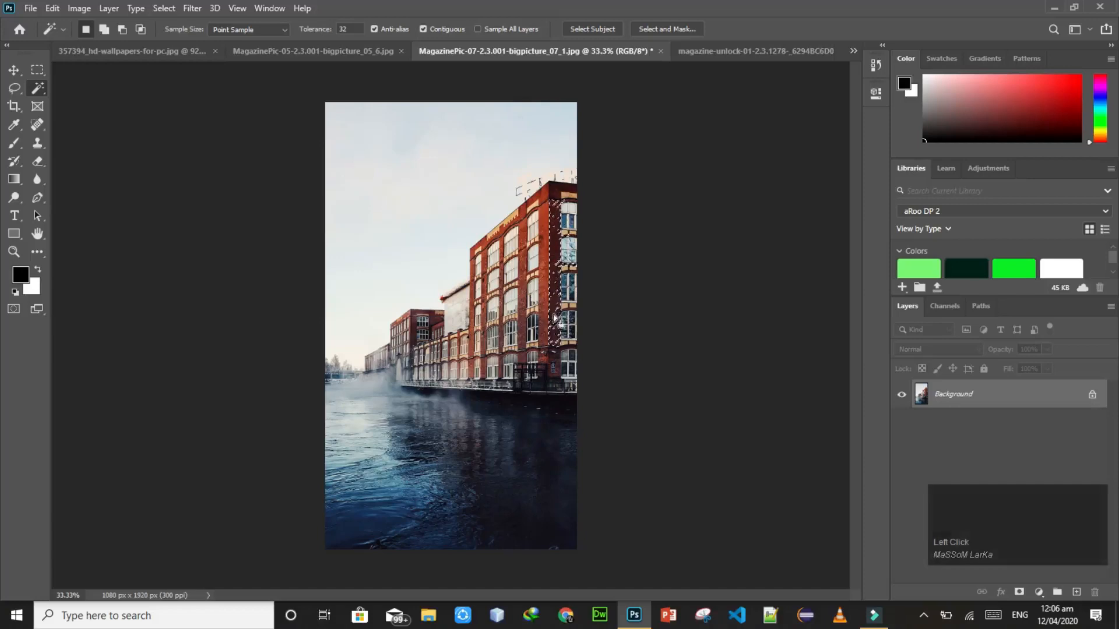
left_click(544, 309)
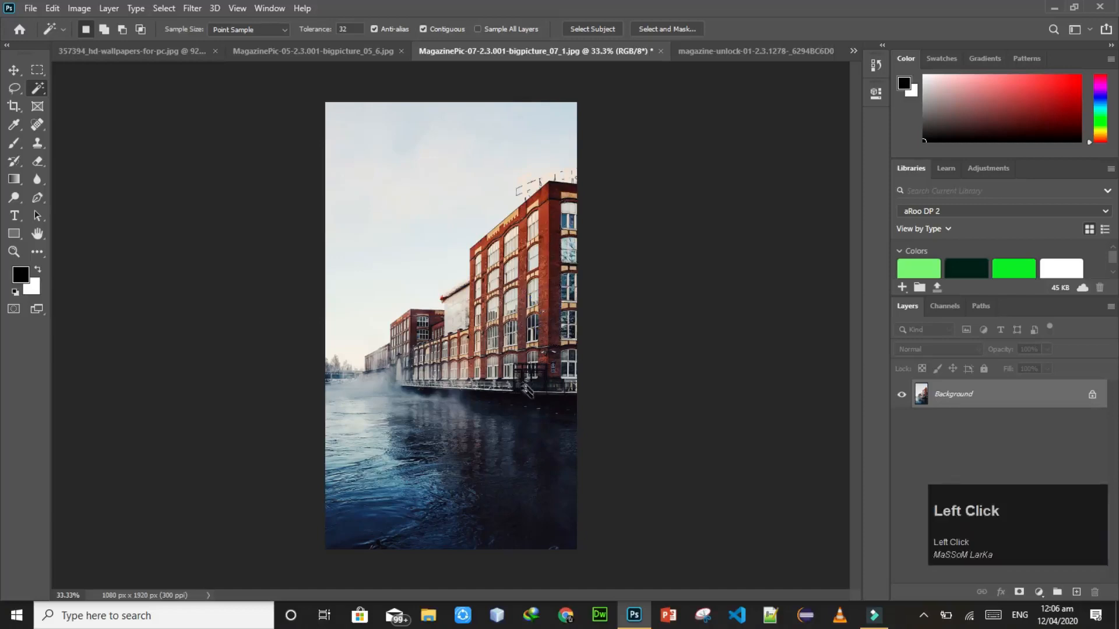
left_click(522, 535)
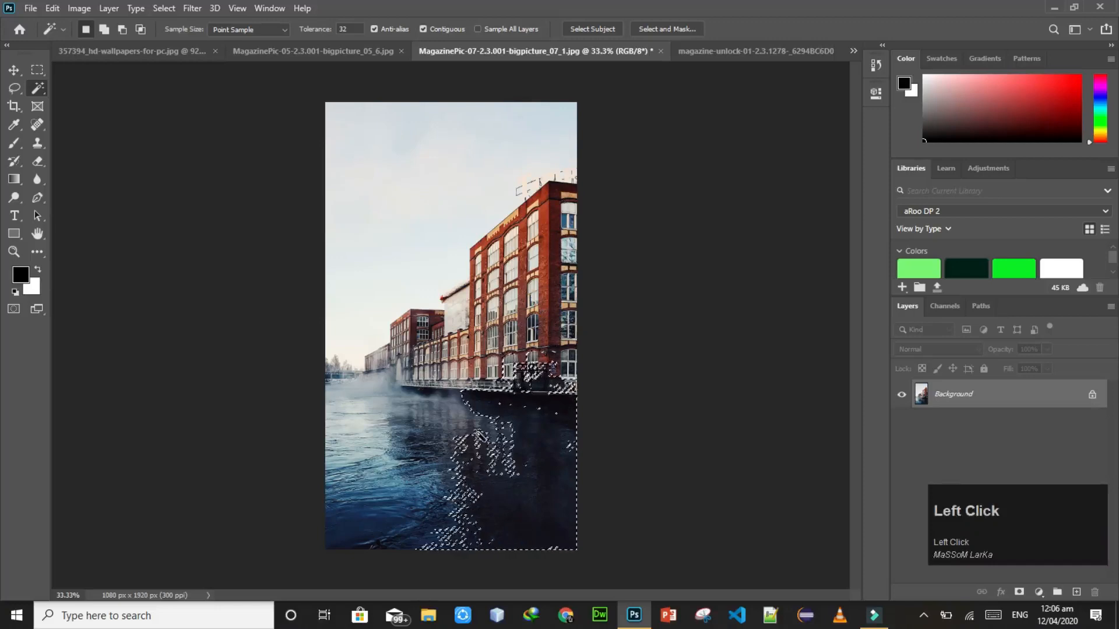
Step: Add the blue water, the river mist and the sky to the Magic Wand selection, and deselect everything
key("shift")
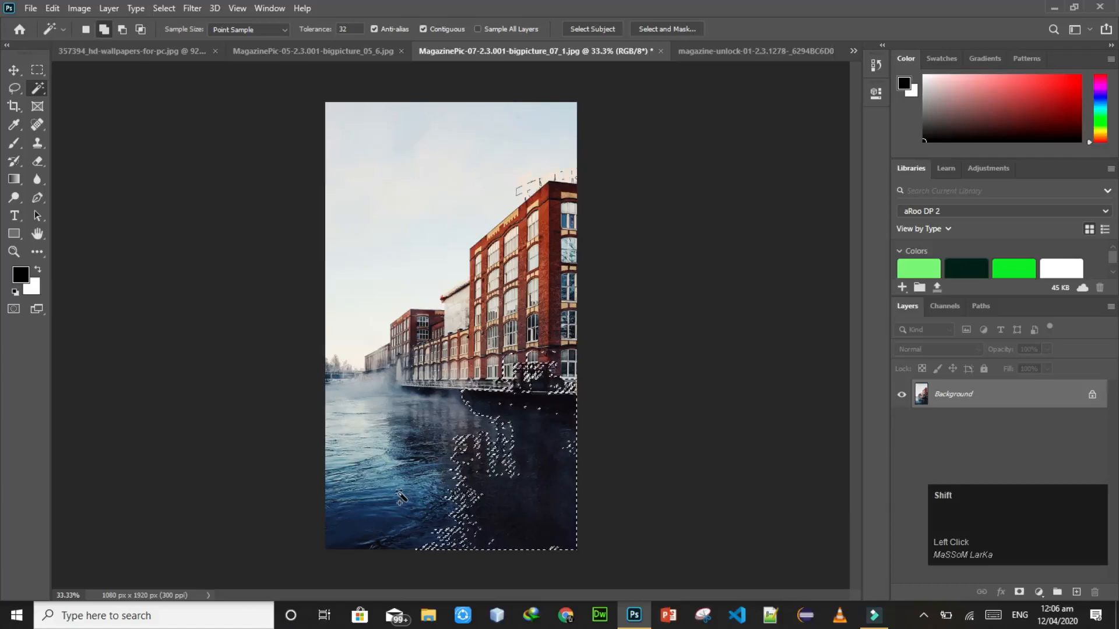
left_click(399, 494, "shift")
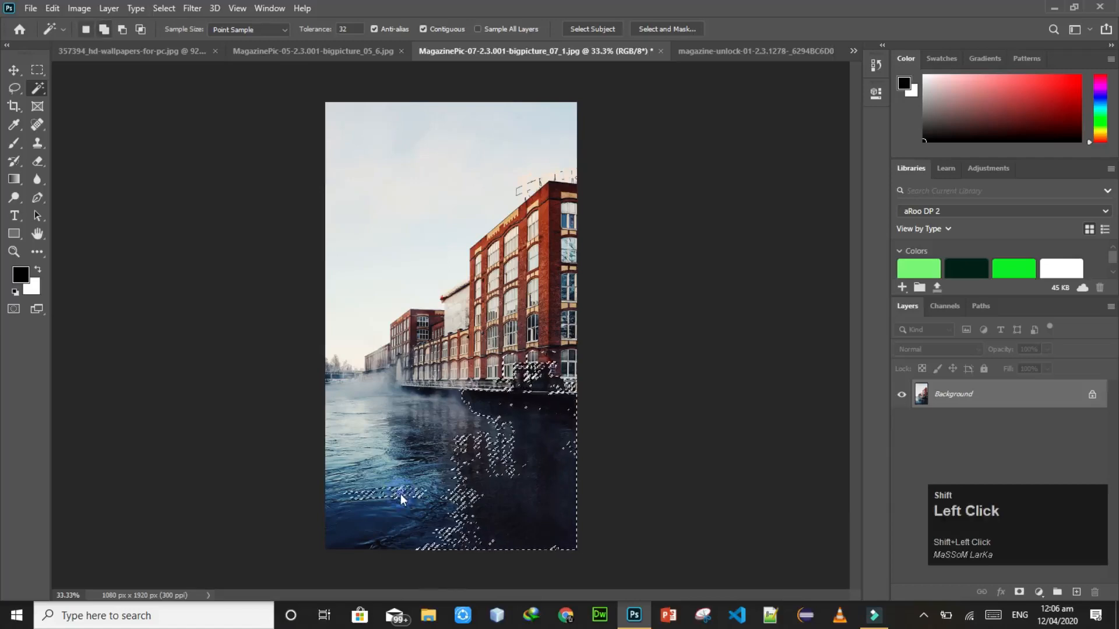
left_click(379, 401, "shift")
left_click(408, 213, "shift")
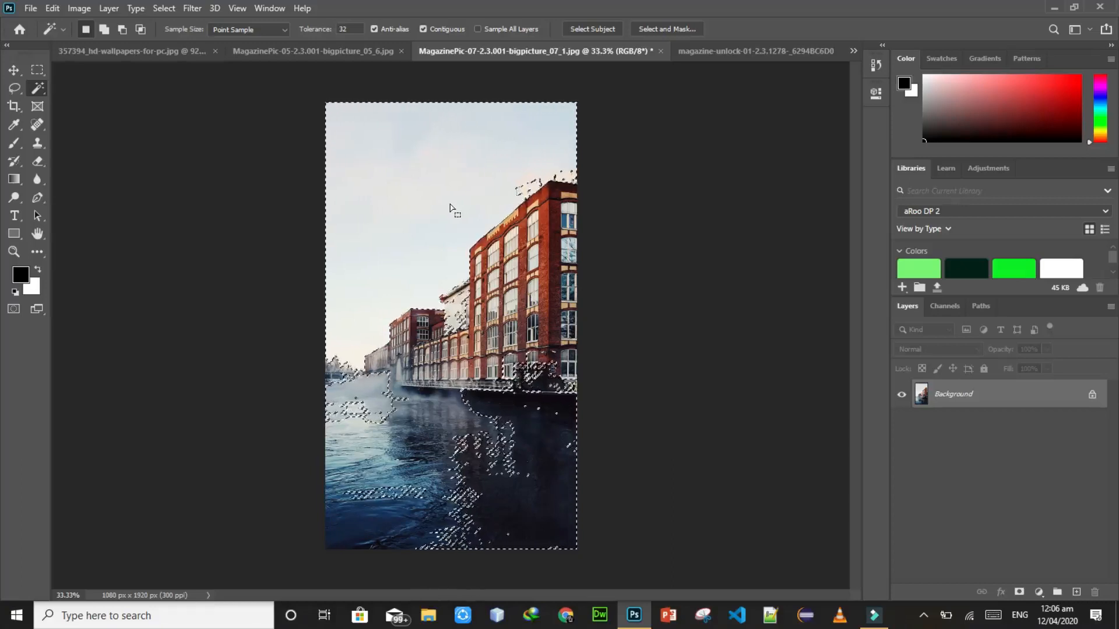
key("ctrl+d")
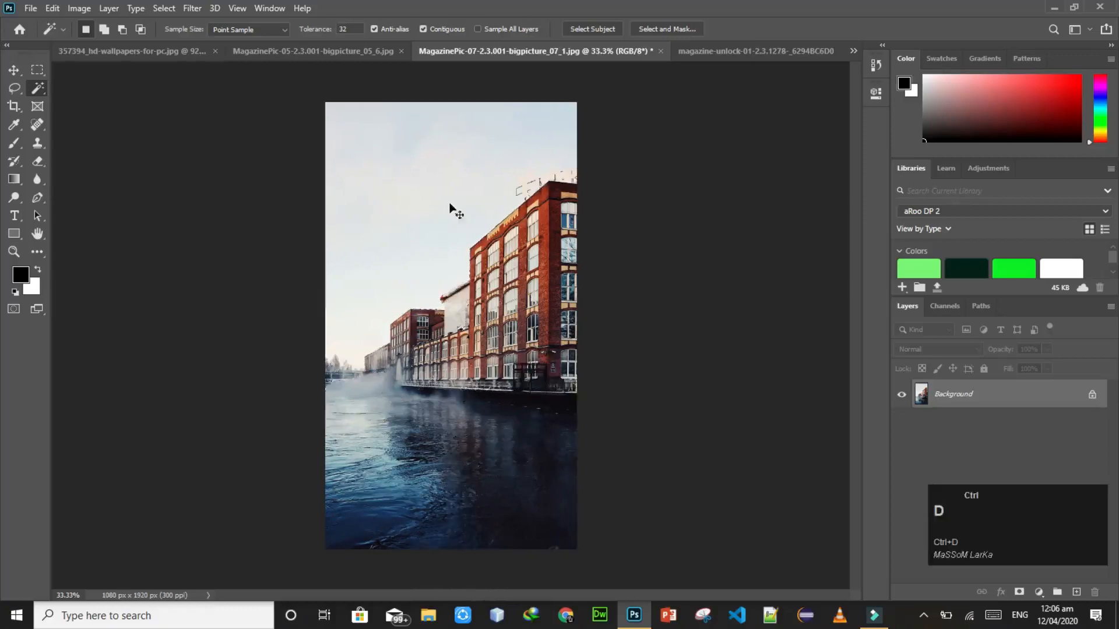
Step: Switch to the 357394_hd-wallpapers-for-pc.jpg image, try the Magic Wand on its dark background, and clear the selection
left_click(329, 51)
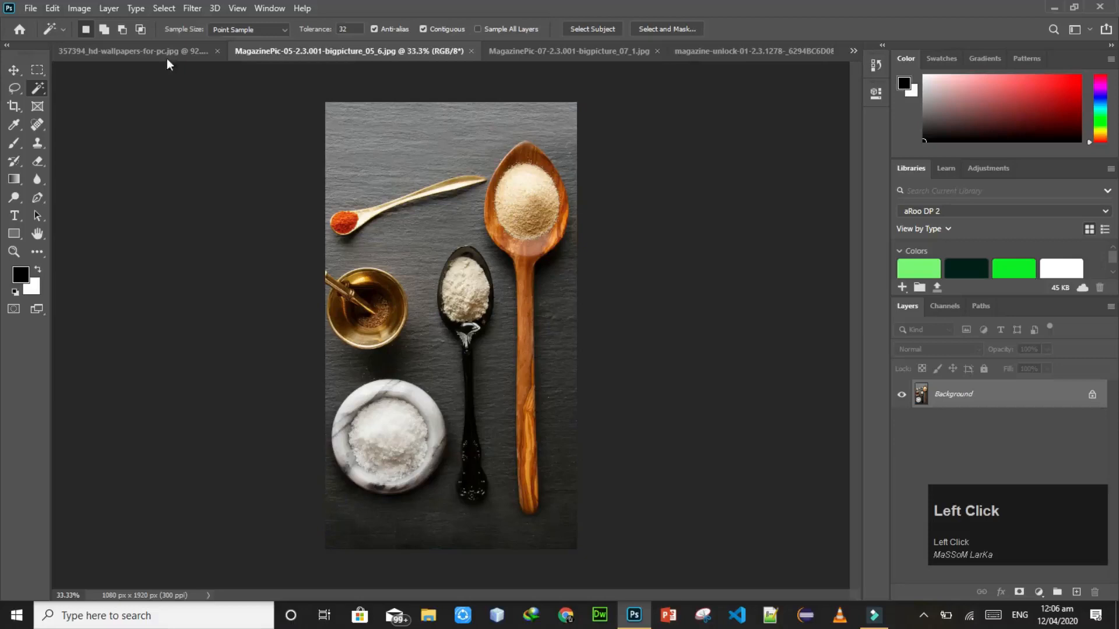
left_click(163, 50)
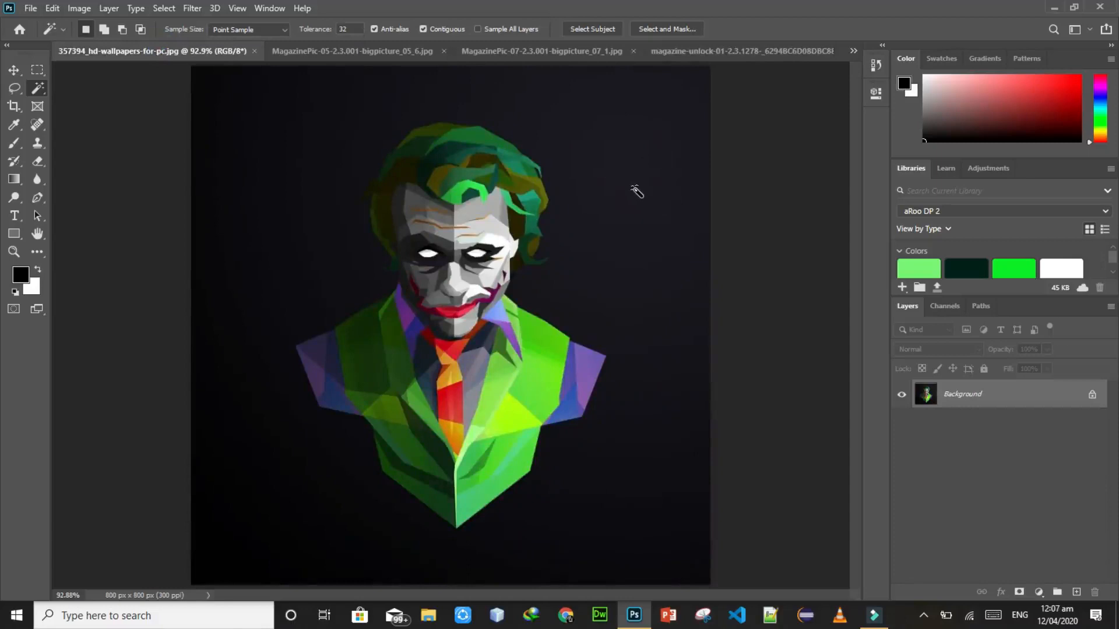
left_click(635, 191)
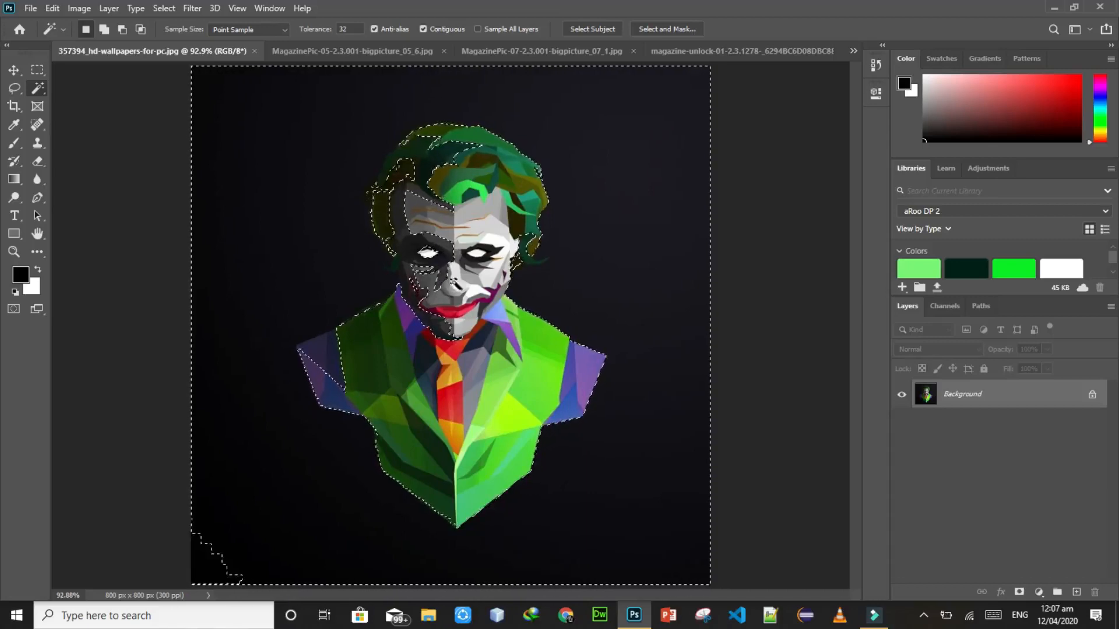
left_click(643, 231)
key("ctrl+d")
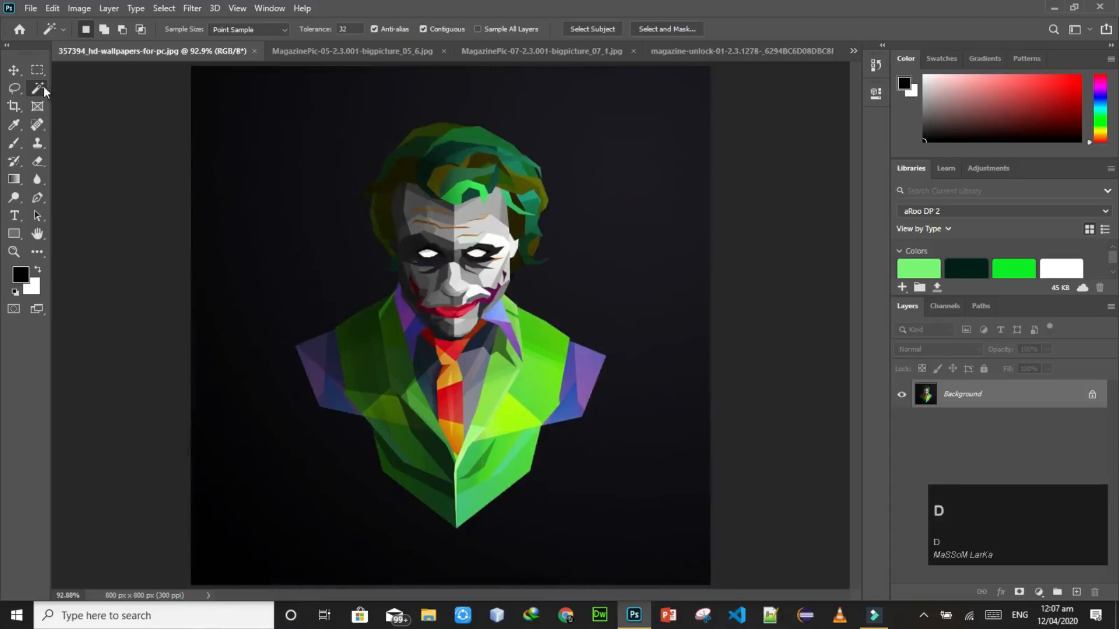
Step: Brush a quick selection over the dark background around the Joker figure, and deselect it
right_click(42, 86)
left_click(70, 100)
mouse_move(289, 123)
left_mouse_down()
mouse_move(425, 66)
mouse_move(628, 139)
mouse_move(667, 166)
left_mouse_up()
mouse_move(677, 450)
left_mouse_down()
mouse_move(612, 544)
mouse_move(444, 569)
mouse_move(299, 462)
mouse_move(236, 372)
mouse_move(244, 298)
left_mouse_up()
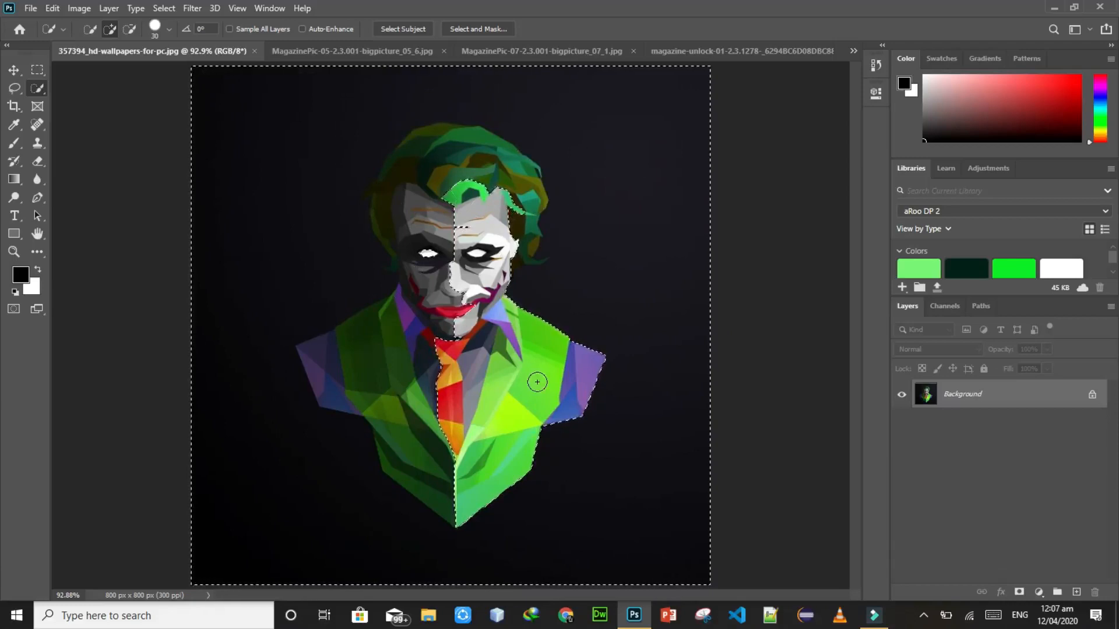
key("ctrl+d")
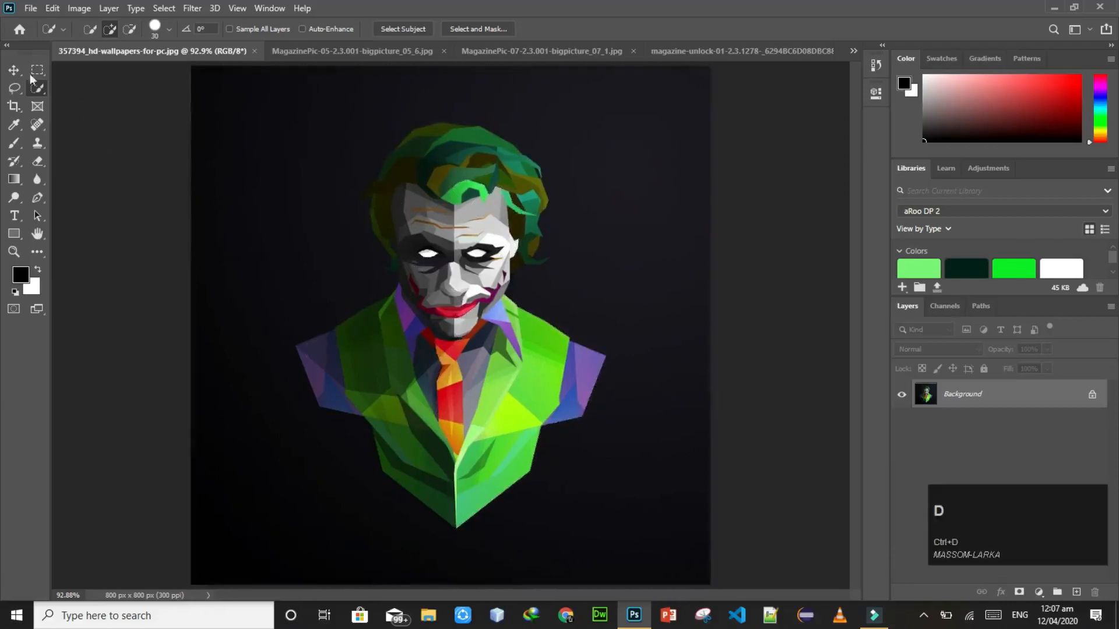
Step: Select the whole Joker figure with the Object Selection tool in Rectangle mode and copy it to a new layer
right_click(31, 86)
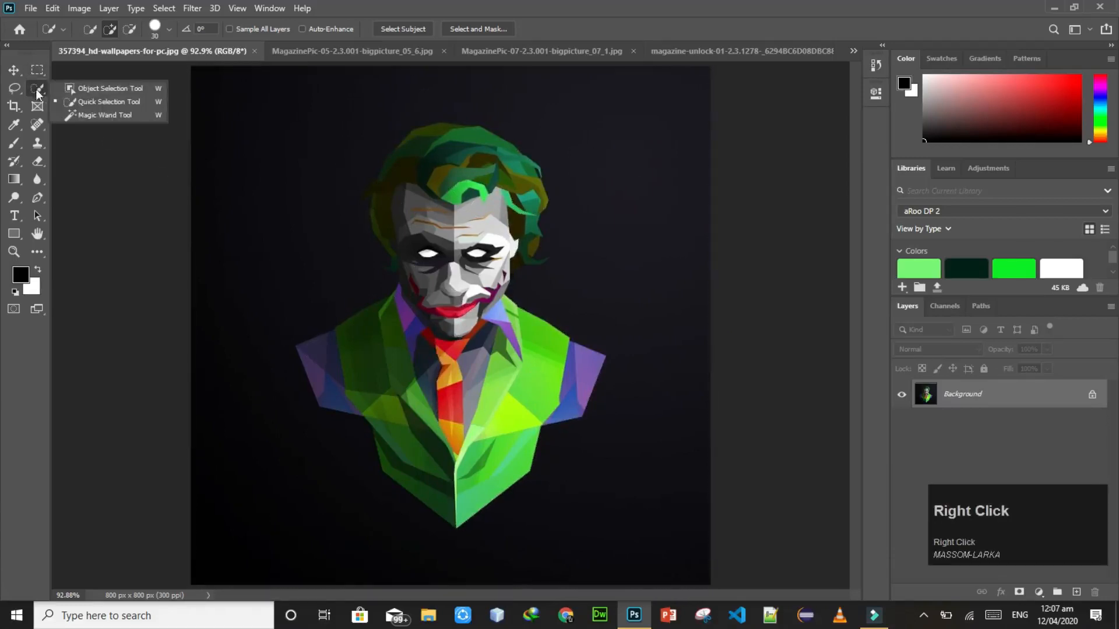
left_click(99, 92)
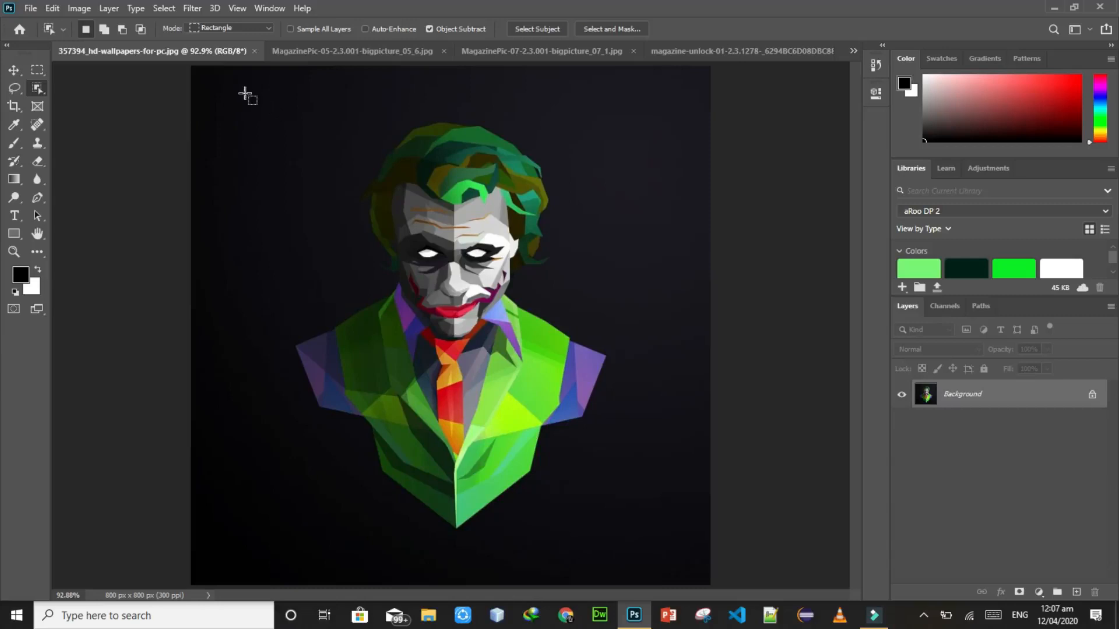
left_click_drag(245, 93, 645, 547)
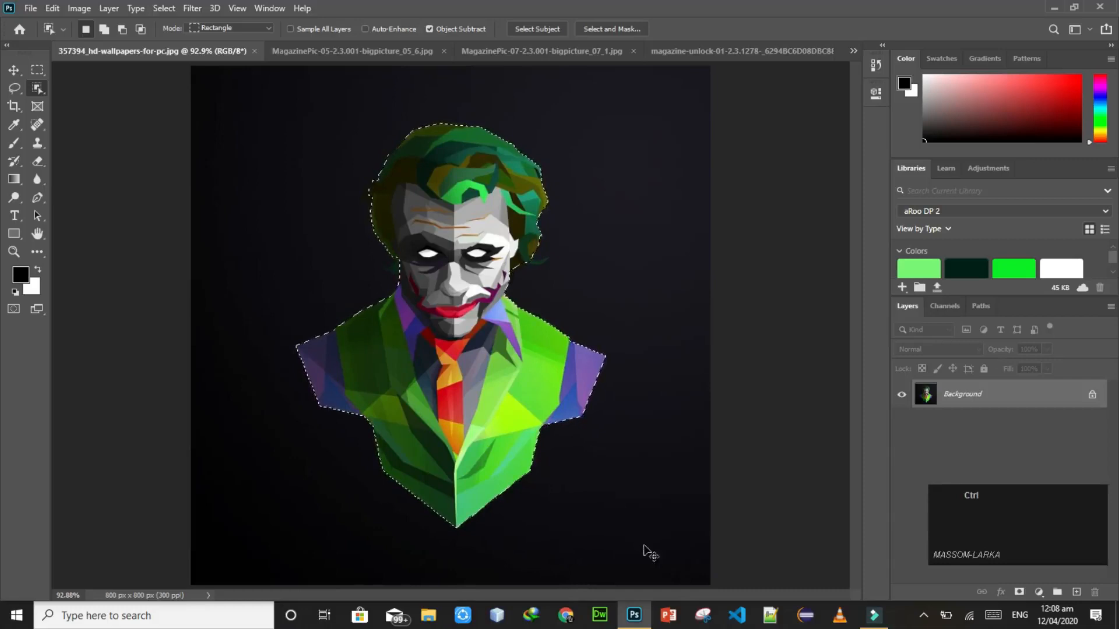
key("ctrl+j")
Step: Move the copied Joker figure to the right of the original, and undo the move
key("v")
left_click_drag(473, 418, 543, 379)
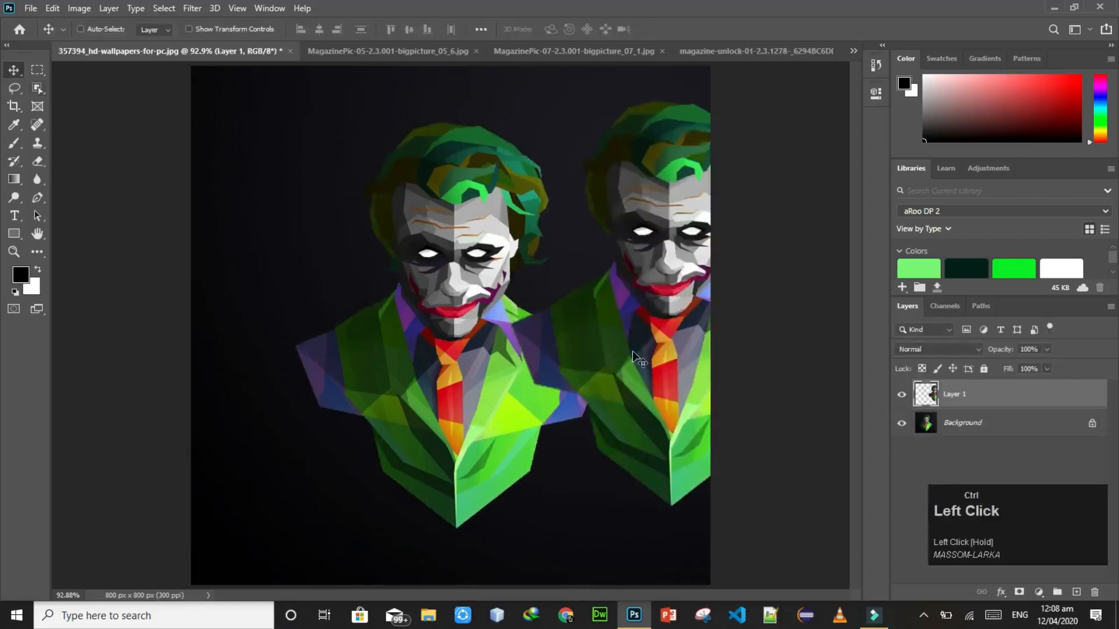
key("ctrl+z")
Step: In the MagazinePic-05-2.3.001-bigpicture_05_6.jpg image, object-select the small spoon with red spice and copy it to a new layer
left_click(341, 51)
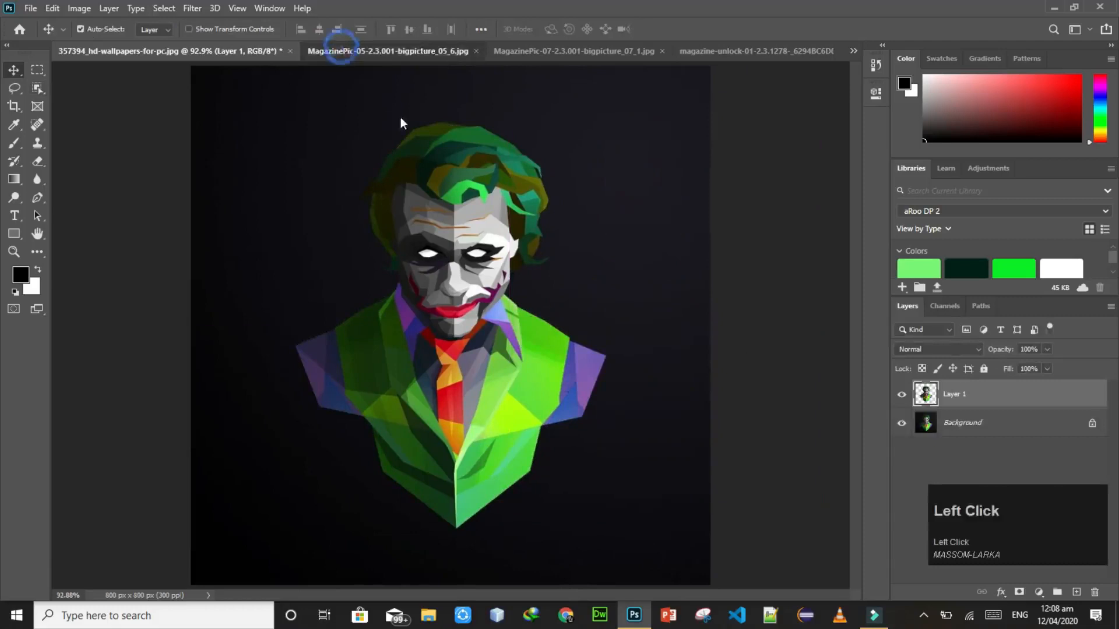
left_click(37, 87)
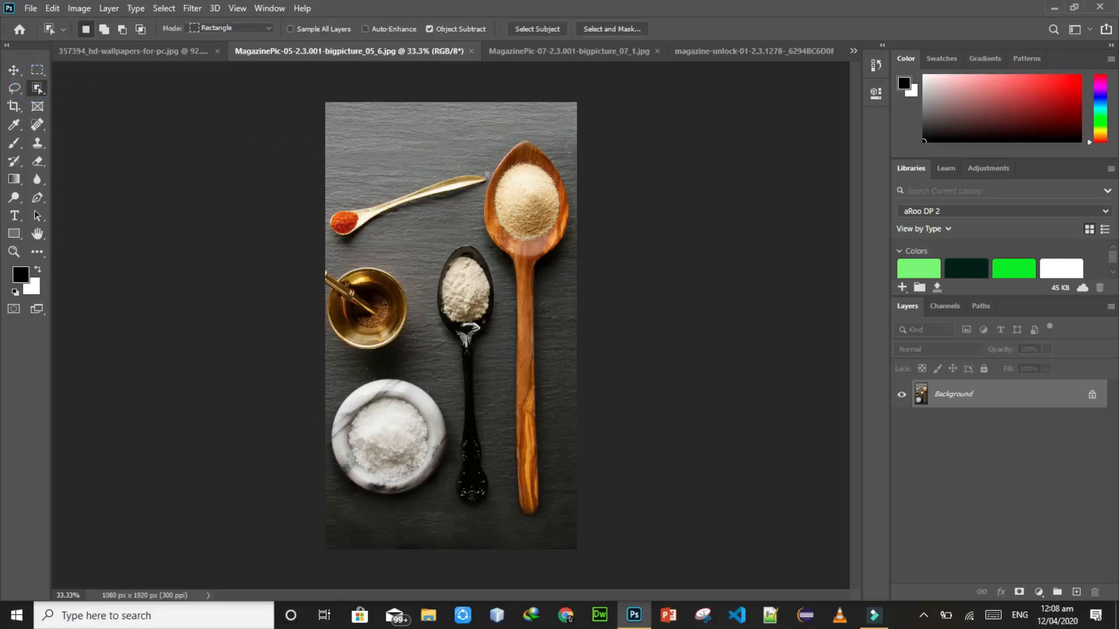
left_click_drag(312, 157, 493, 248)
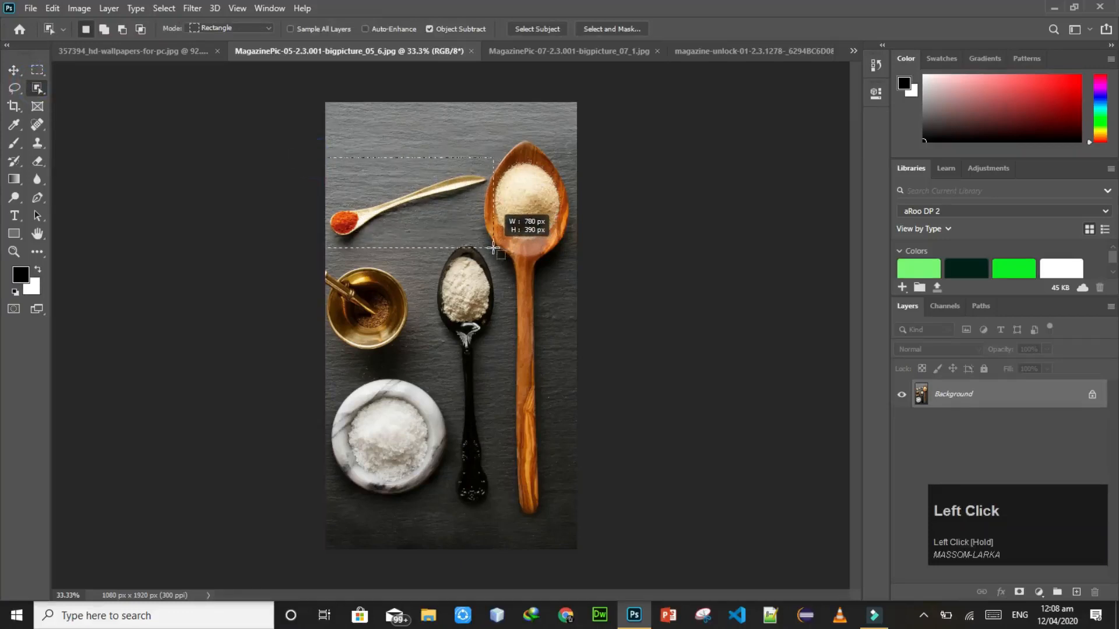
left_click_drag(493, 248, 494, 249)
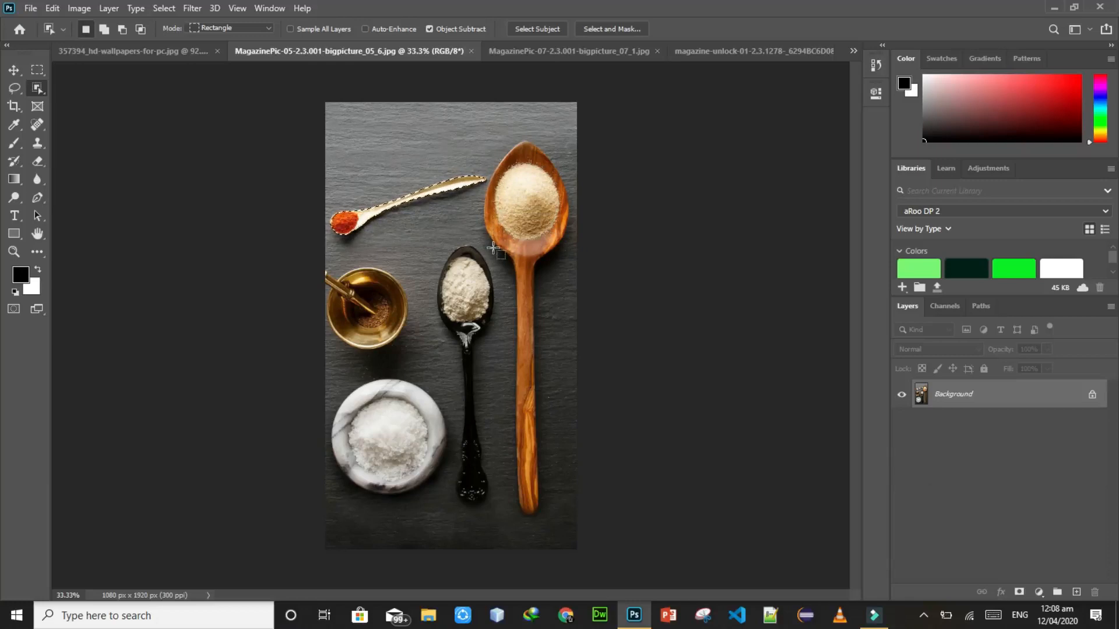
key("ctrl+j")
Step: Move the copied red-spice spoon up to just above the original, and deselect its layer
key("v")
left_click_drag(392, 206, 394, 167)
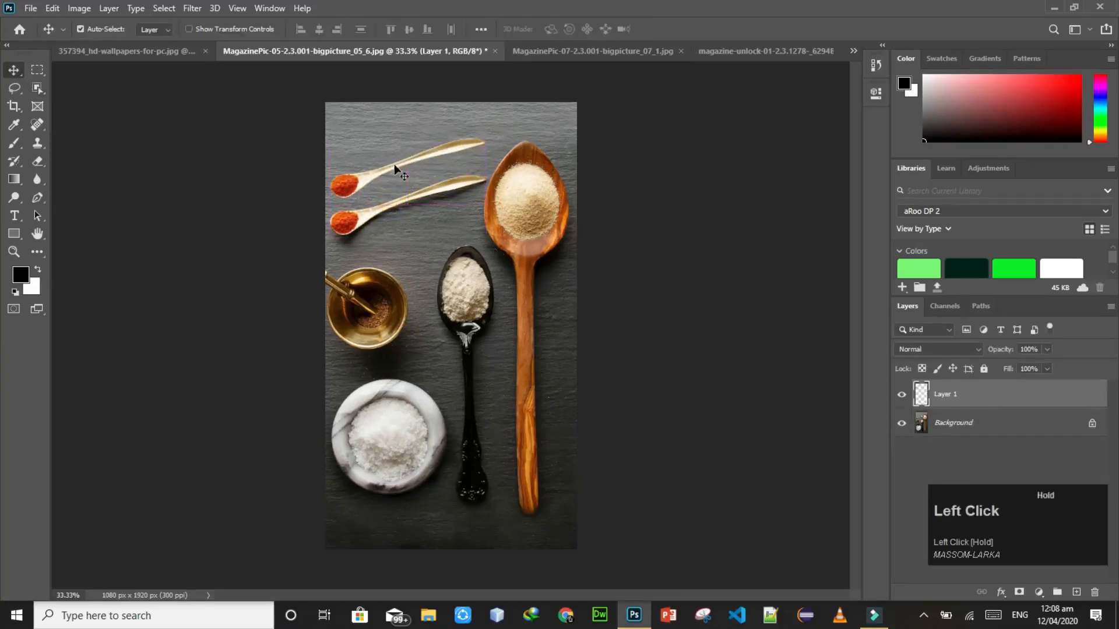
left_click(415, 251)
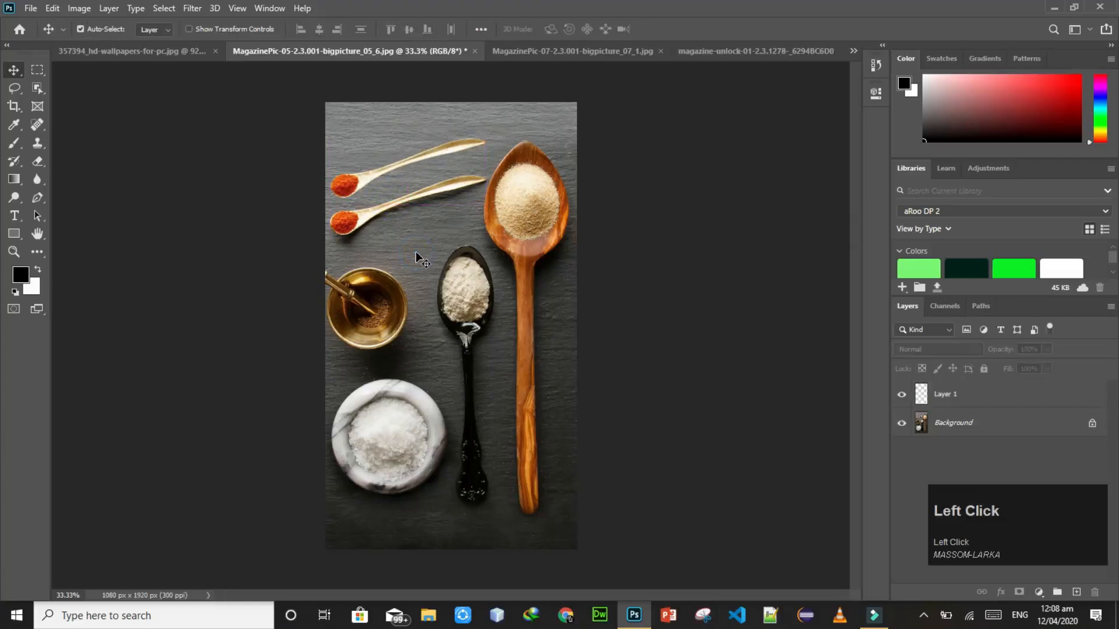
Step: Select the black spoon on the Background layer with the Object Selection tool
left_click(38, 88)
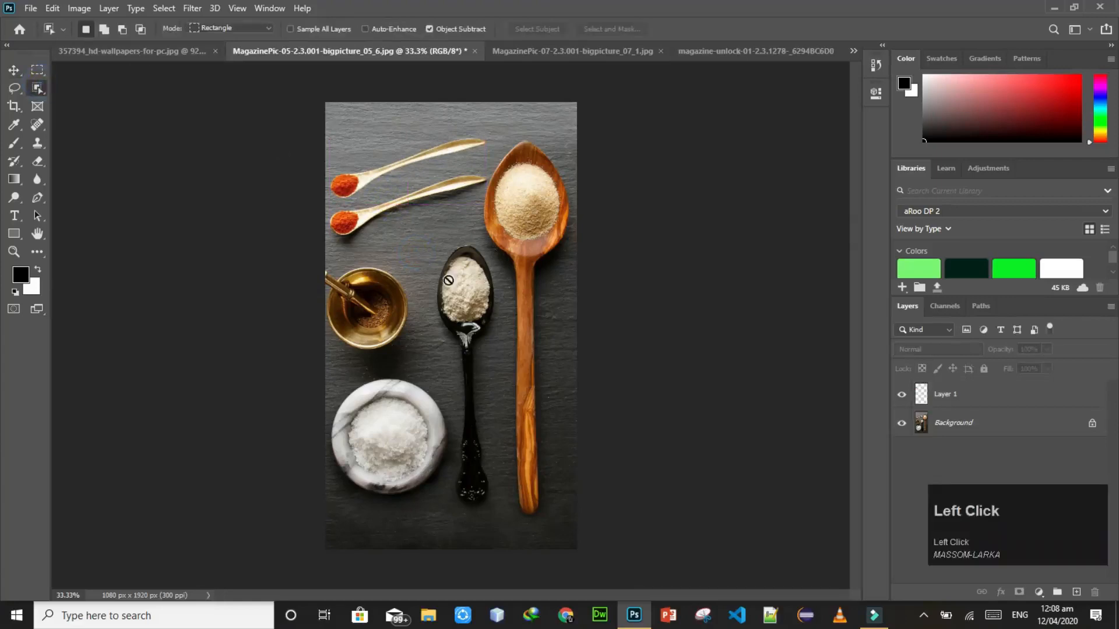
left_click(960, 423)
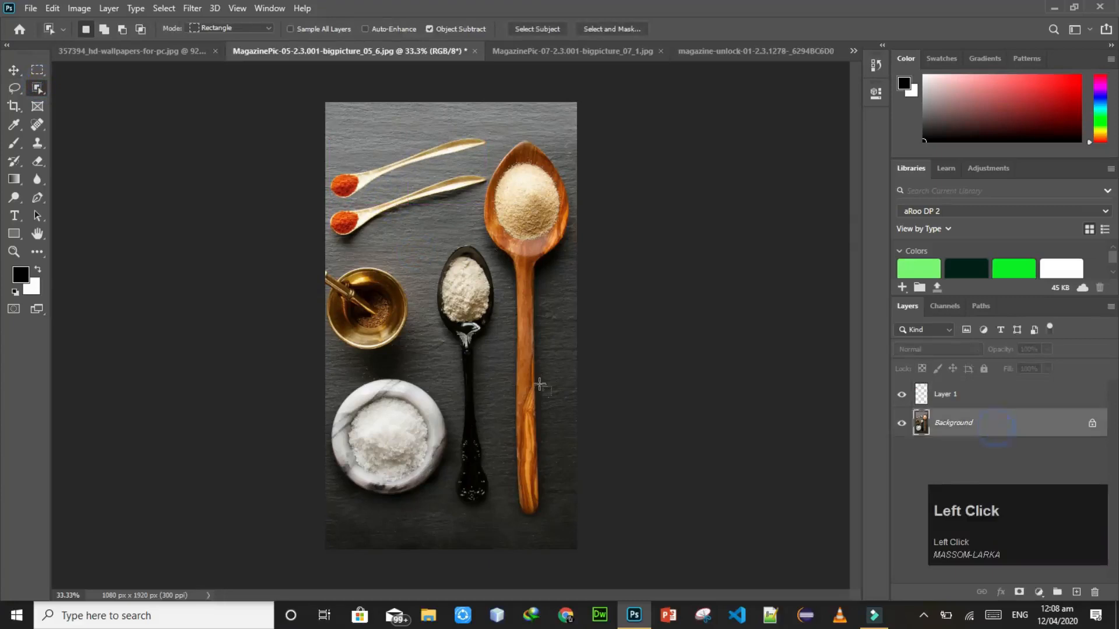
left_click_drag(457, 362, 508, 517)
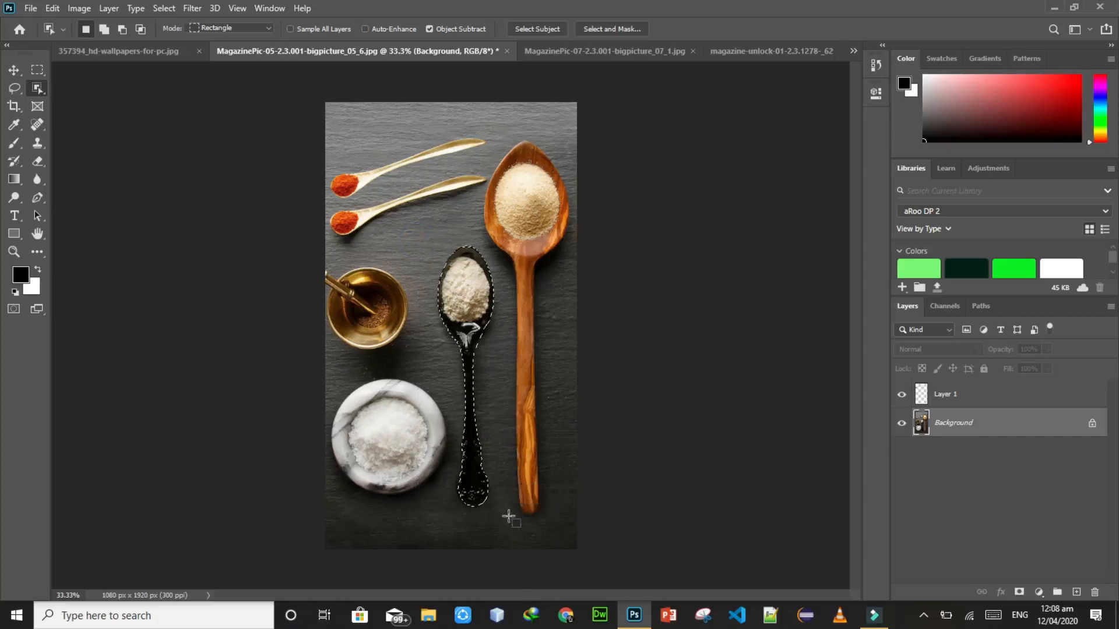
Step: Object-select the wooden spoon, and replace that selection with one framed around the brass and marble bowls
left_click(487, 160)
left_click_drag(487, 160, 587, 530)
left_click_drag(317, 241, 457, 530)
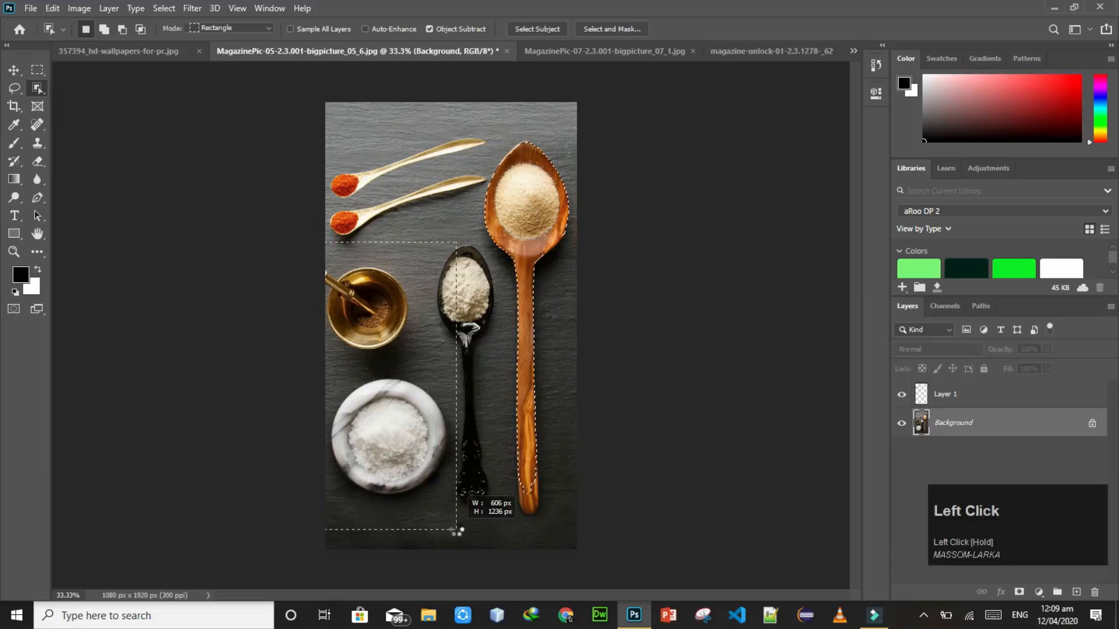
left_click_drag(452, 528, 456, 529)
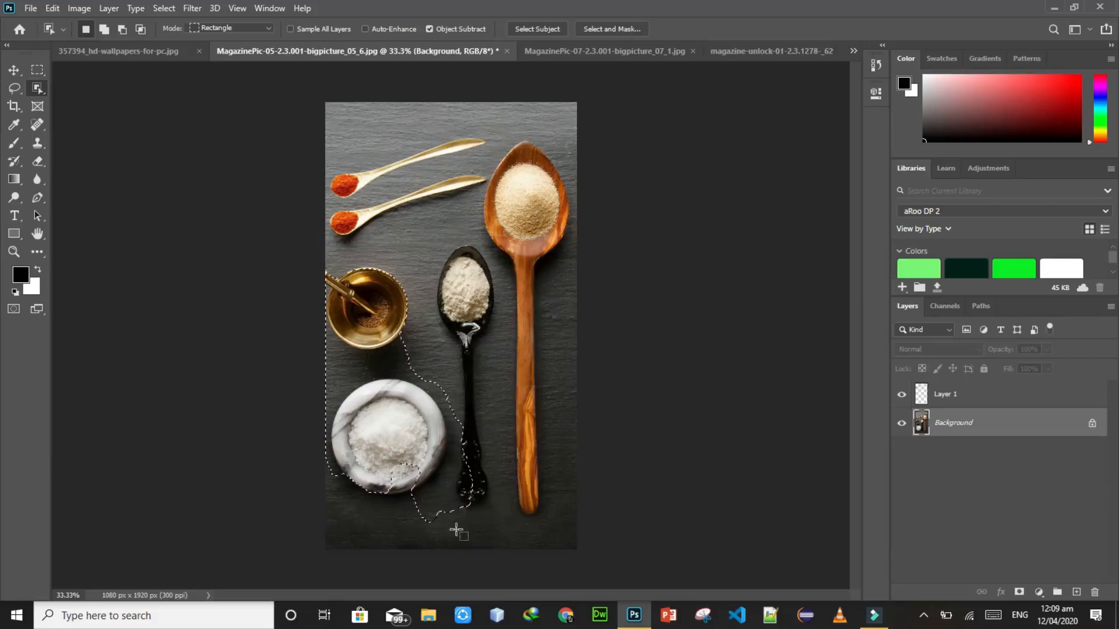
Step: Close the MagazinePic-05-2.3.001-bigpicture_05_6.jpg and MagazinePic-07-2.3.001-bigpicture_07_1.jpg documents without saving changes
left_click(508, 58)
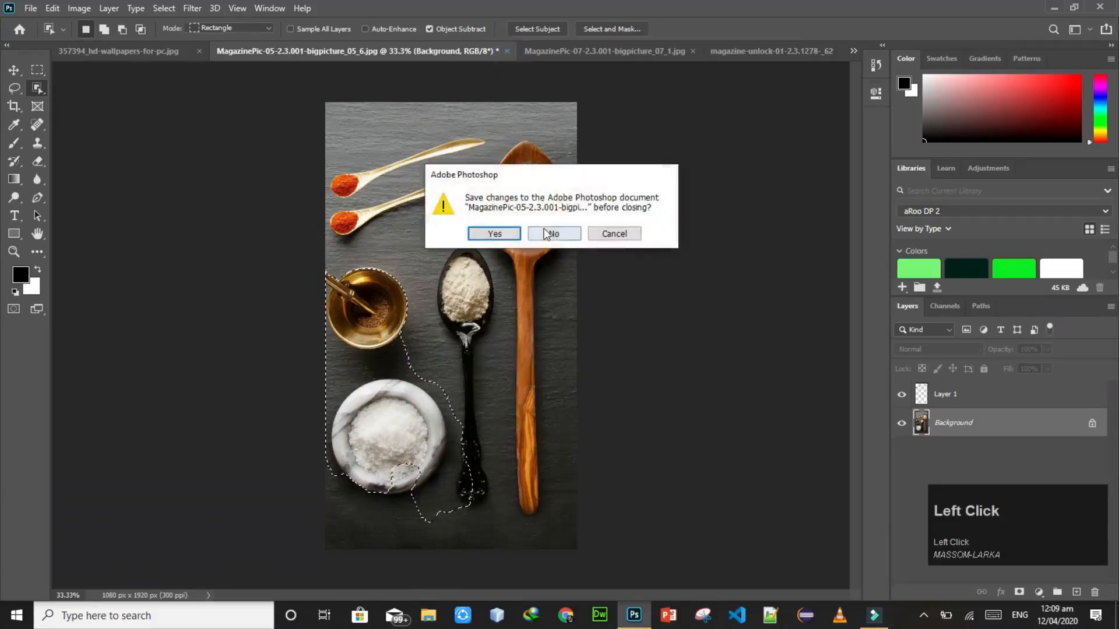
left_click(553, 231)
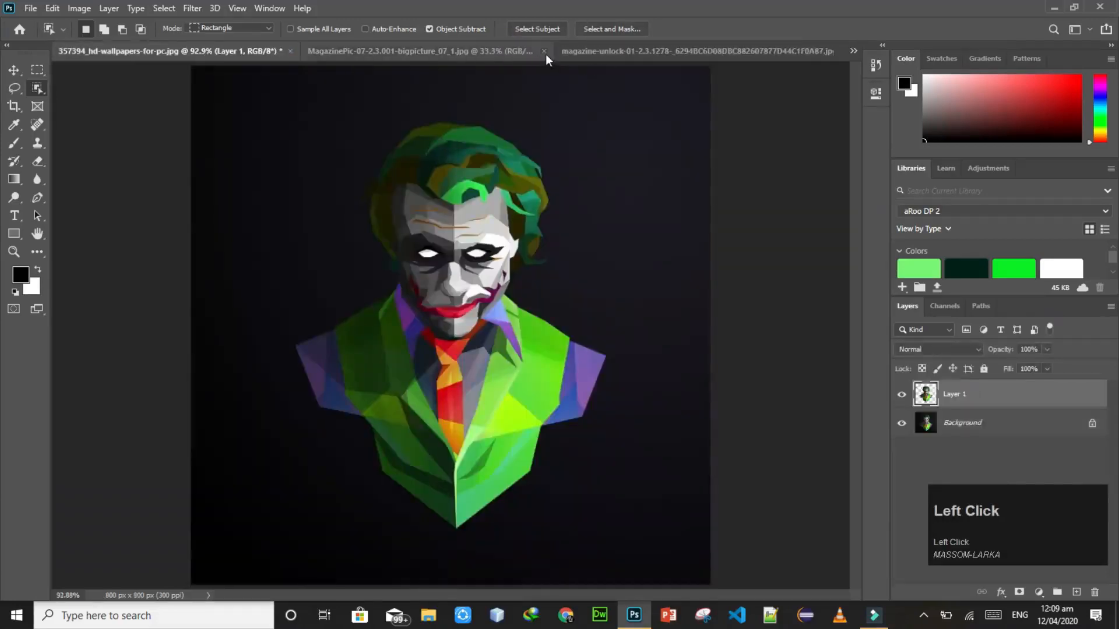
left_click(545, 53)
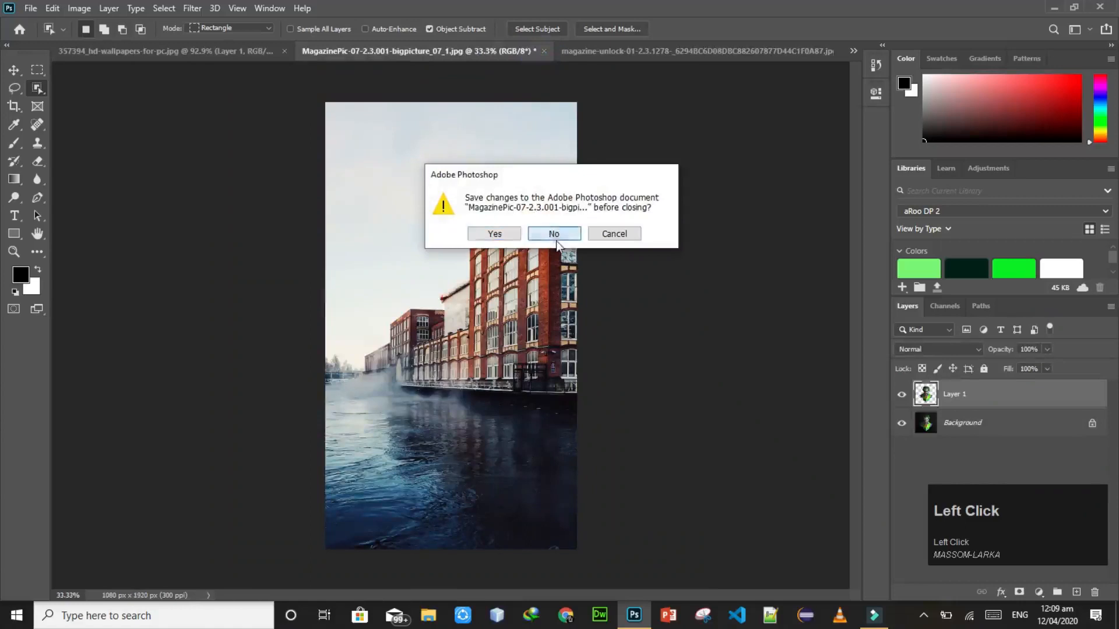
left_click(555, 238)
Step: Open two-woman-in-white-dress-holding-black-umbrella-under-blue-3683587.jpg through Camera Raw with its default settings
right_click(752, 50)
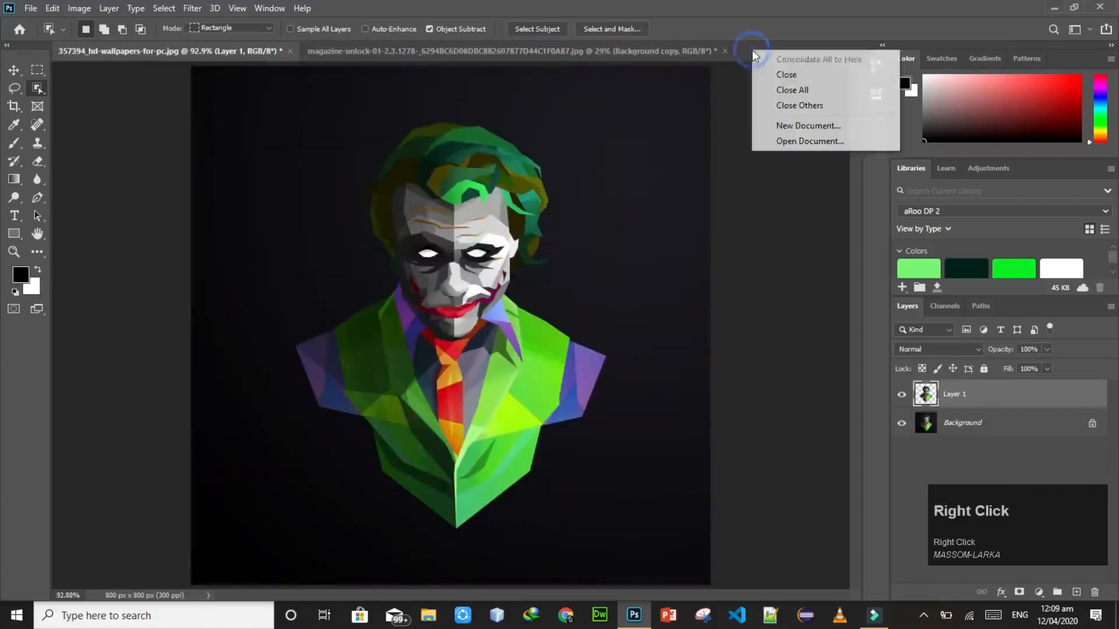
left_click(784, 141)
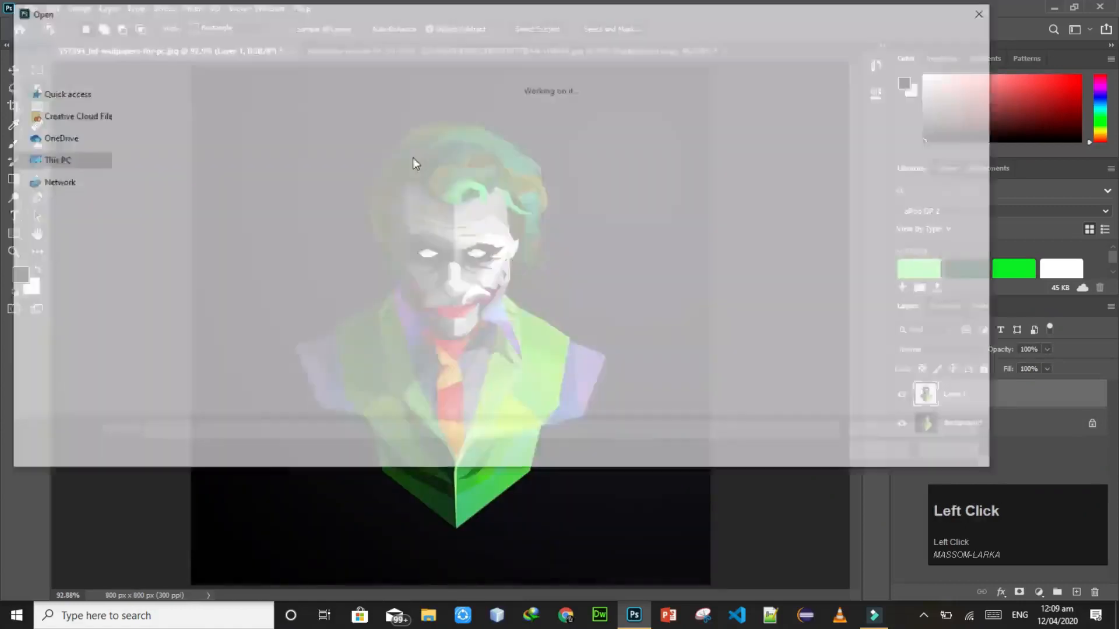
double_click(186, 139)
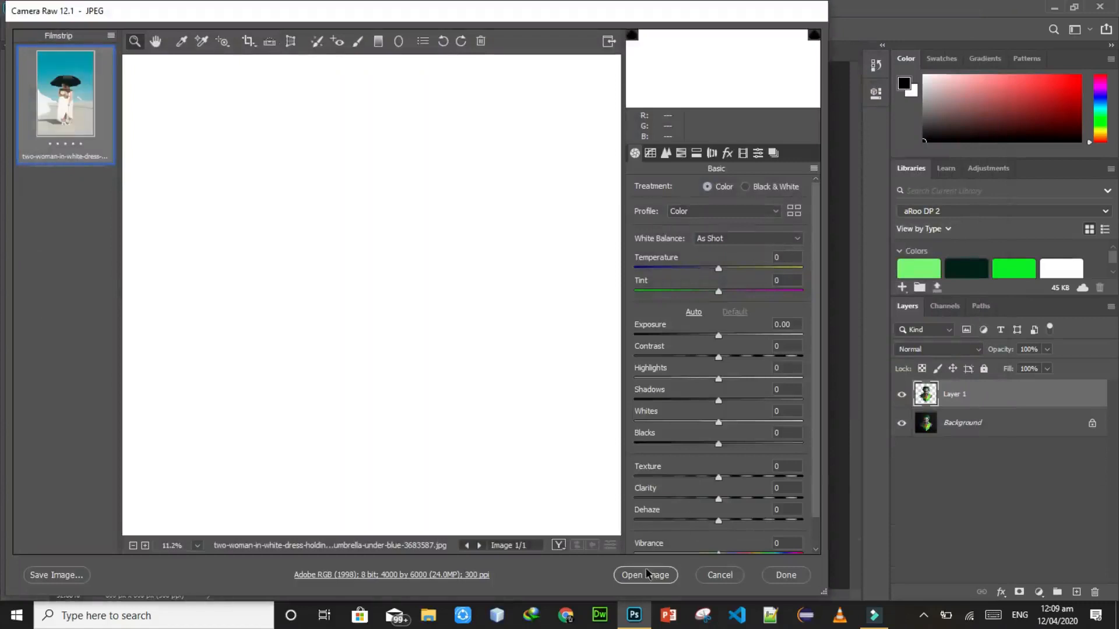
left_click(645, 575)
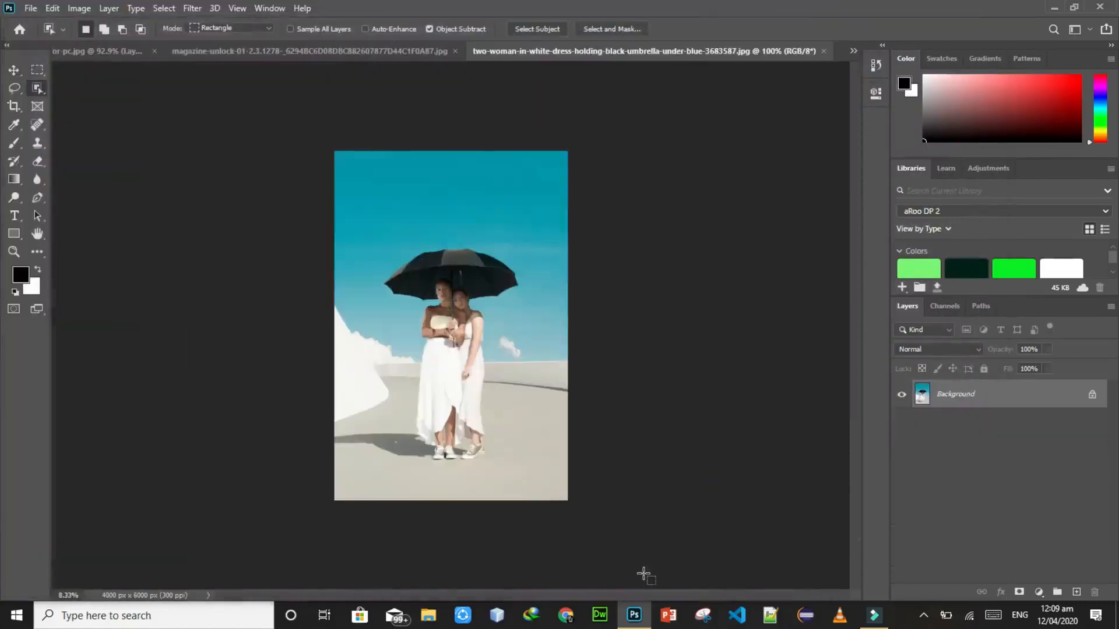
Step: Select the two women together with their black umbrella using the Object Selection tool
key("ctrl+0")
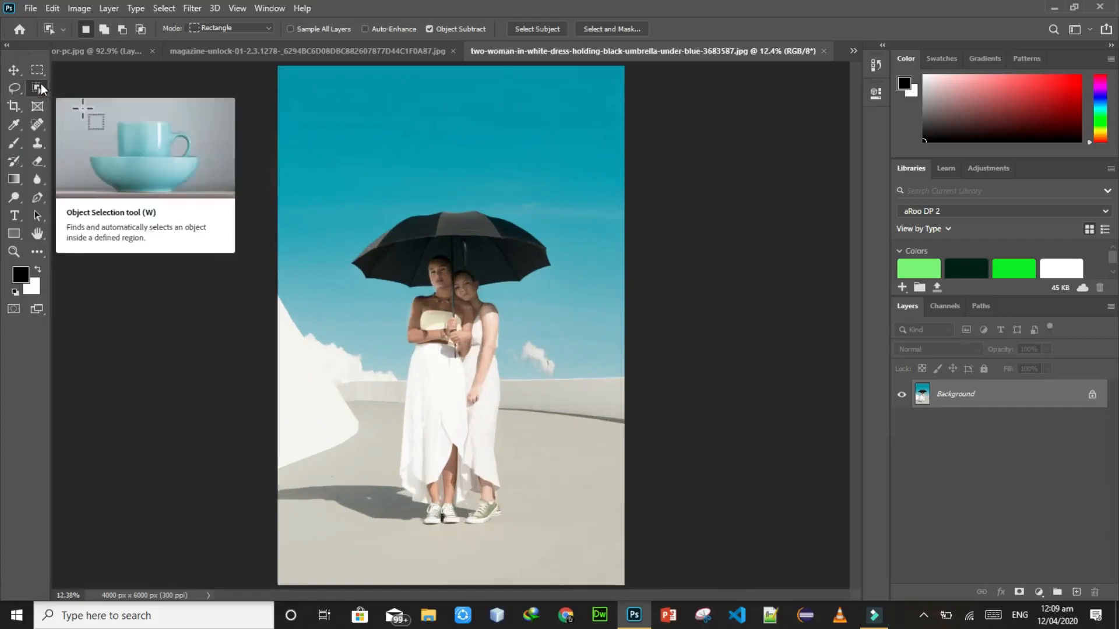
left_click_drag(319, 136, 571, 556)
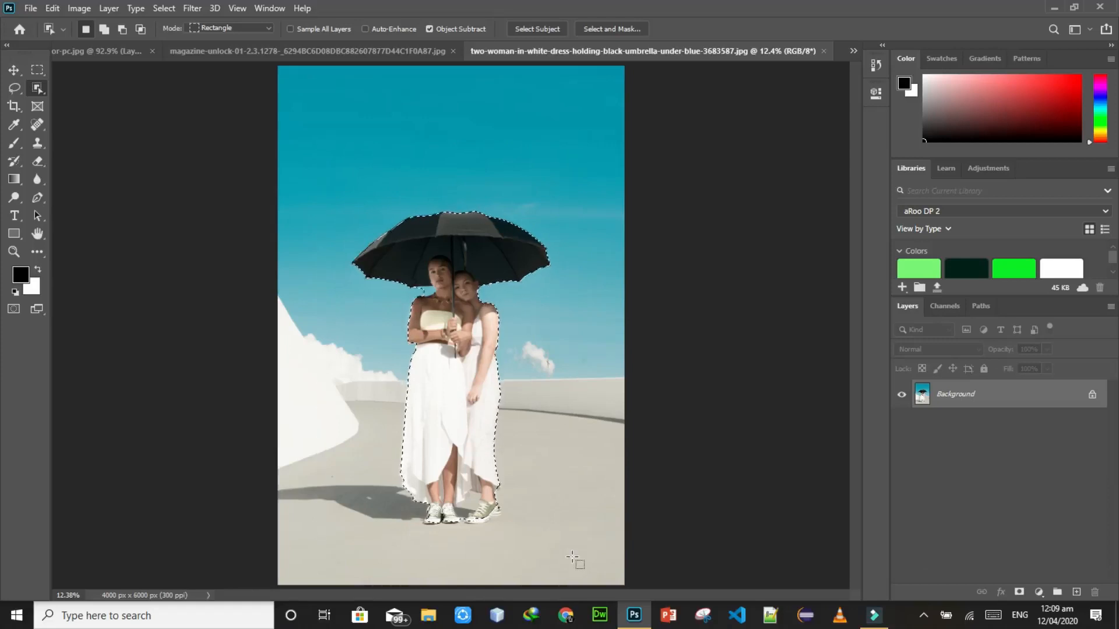
Step: Copy the selected women and umbrella to a new layer, move the copy up, and undo both changes
key("ctrl")
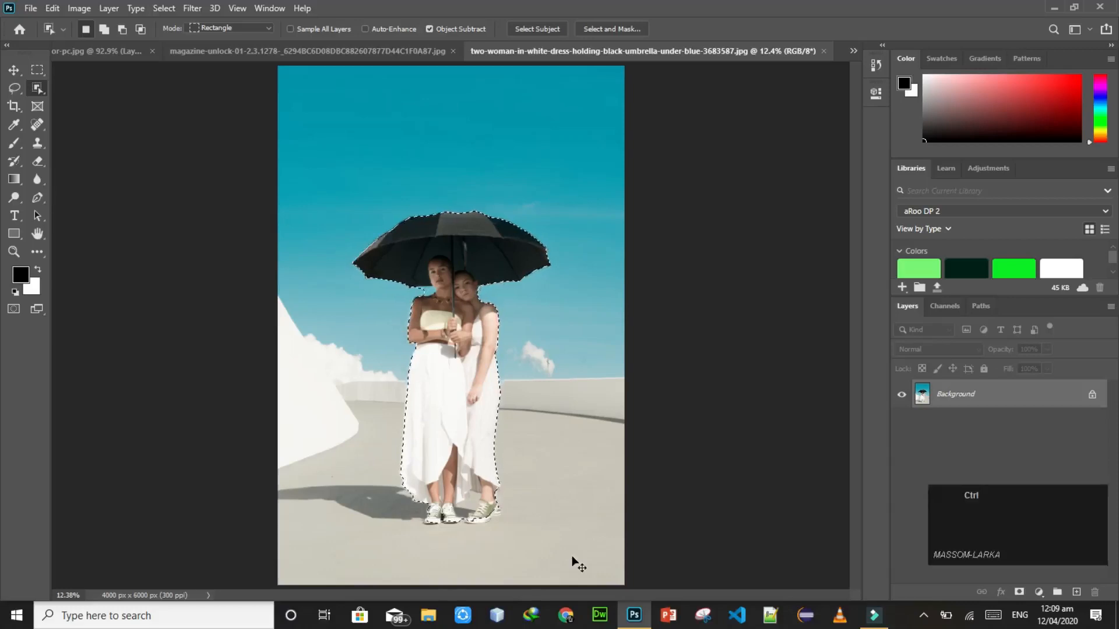
key("ctrl+j")
key("v")
left_click_drag(421, 373, 399, 235)
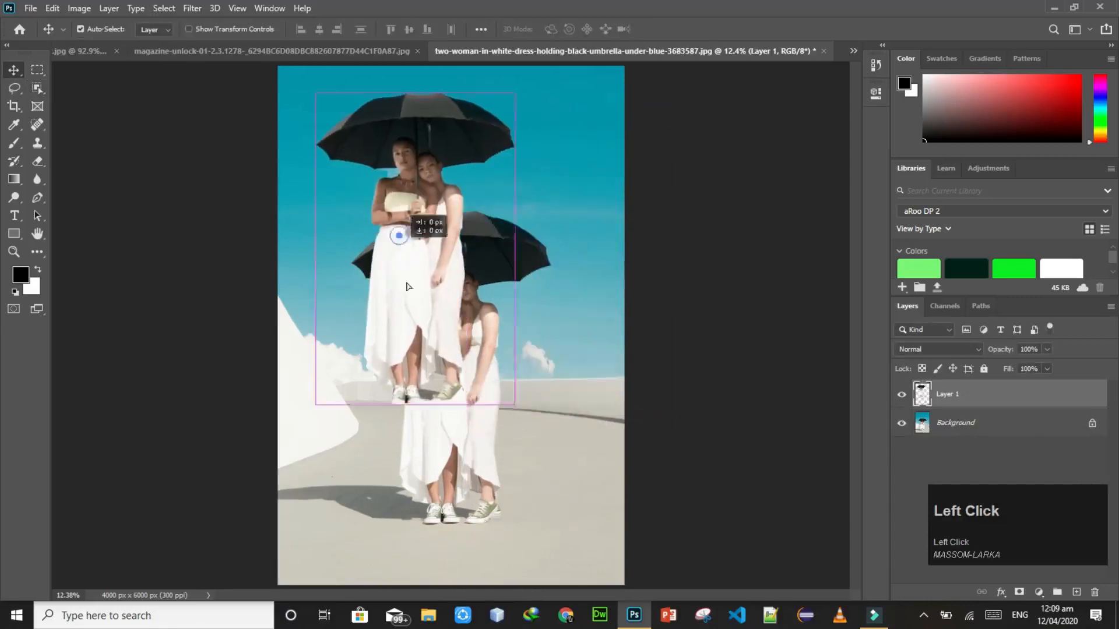
key("ctrl+z")
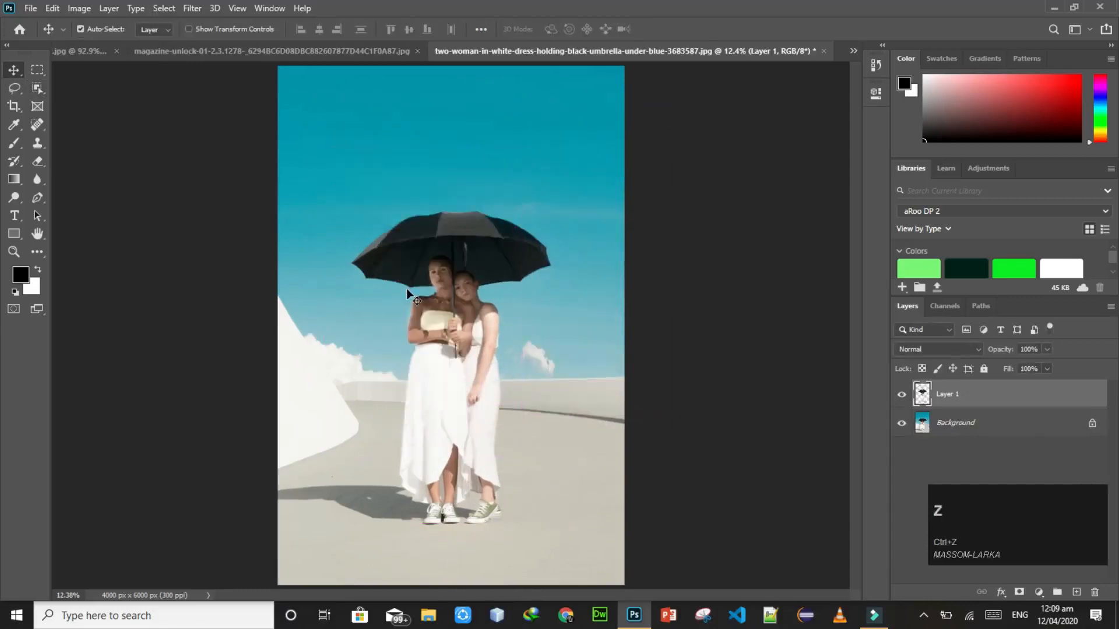
key("ctrl+z")
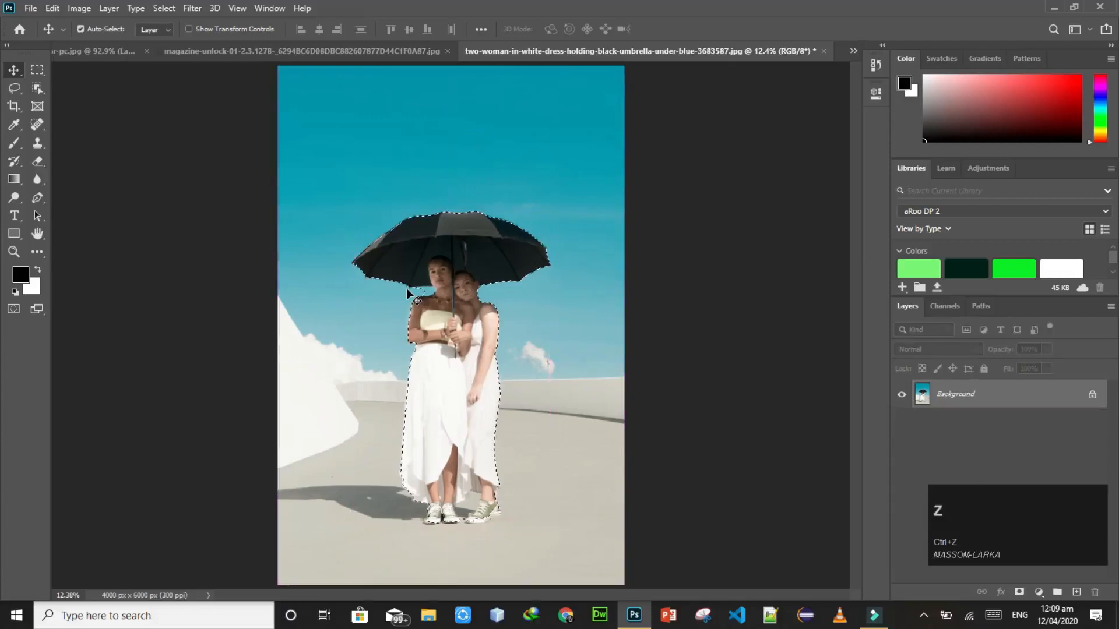
Step: Examine the selection outline around the women, from the umbrella down to their shoes
key("ctrl+equal")
key("ctrl+equal")
key("ctrl+equal")
key("ctrl+equal")
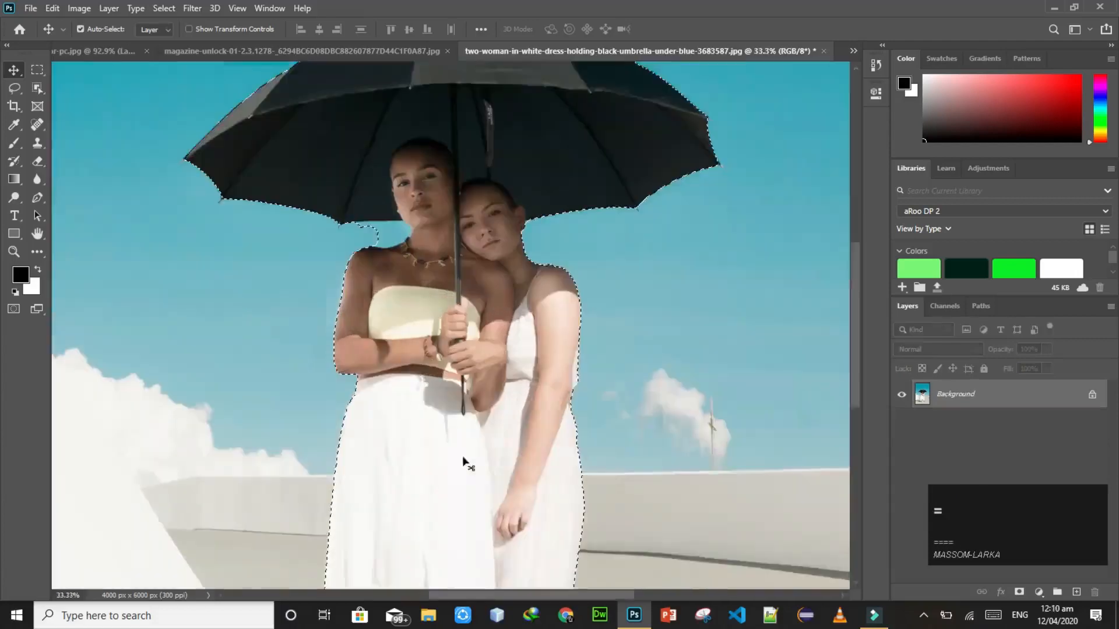
left_click_drag(859, 313, 846, 412)
key("ctrl+equal")
key("ctrl+equal")
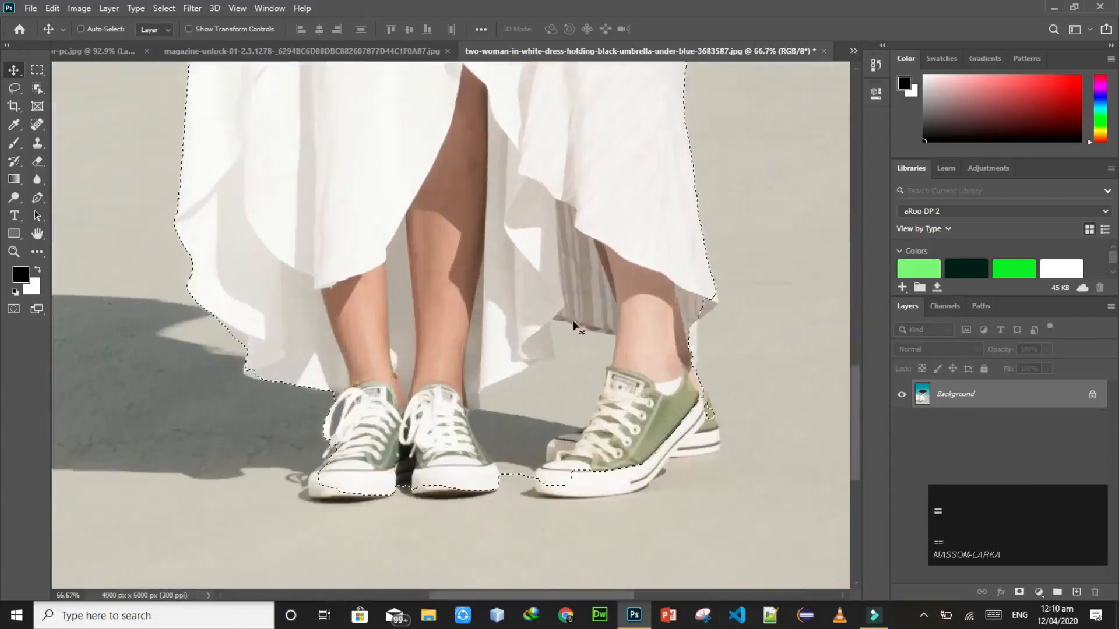
left_click_drag(859, 441, 858, 447)
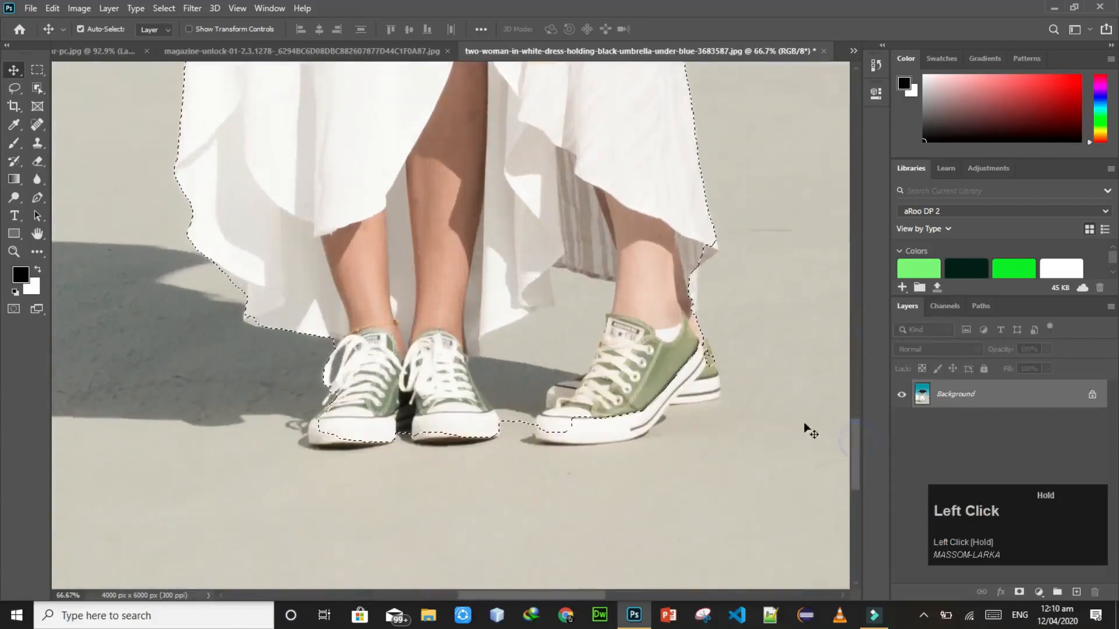
Step: Add the unselected sole and heel areas of the right-hand woman's green sneakers to the selection with the Polygonal Lasso tool
key("ctrl+equal")
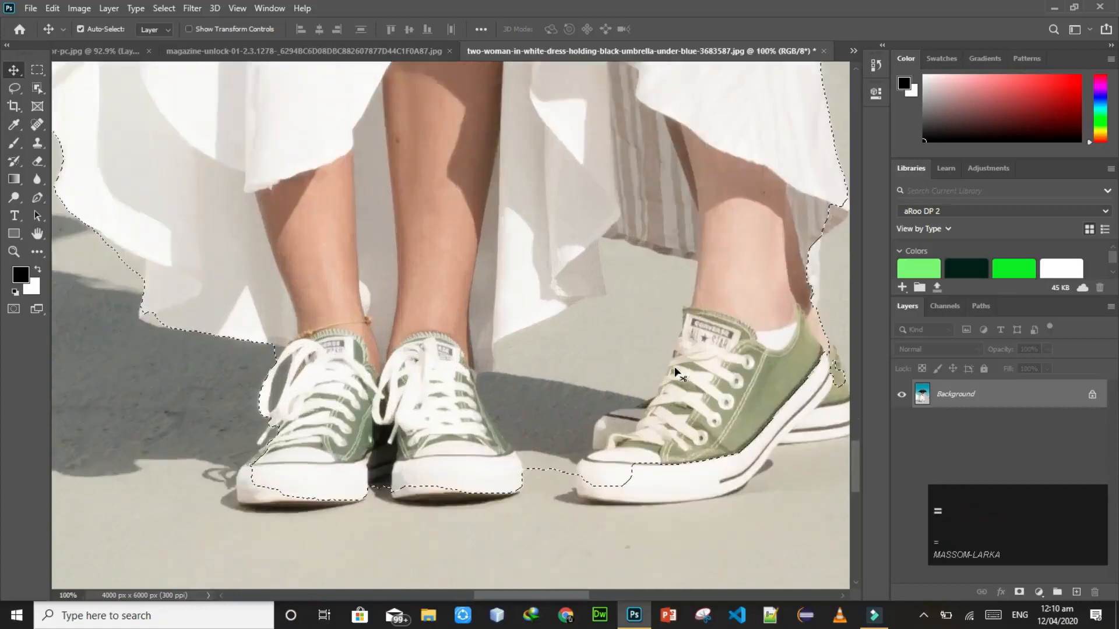
left_click_drag(564, 594, 599, 594)
left_click_drag(857, 453, 857, 457)
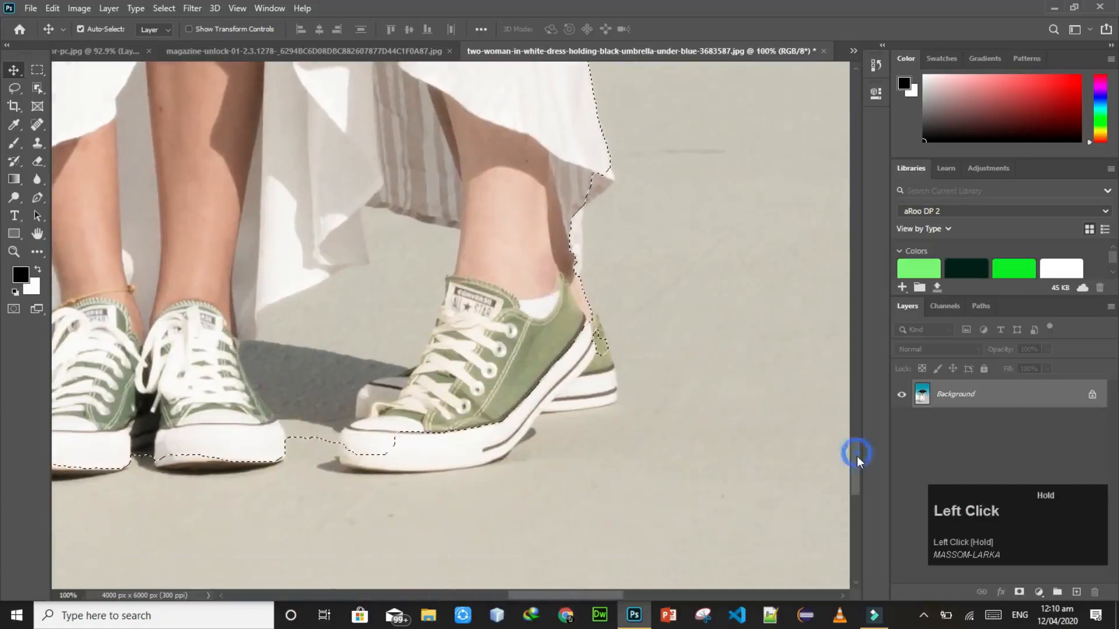
right_click(14, 88)
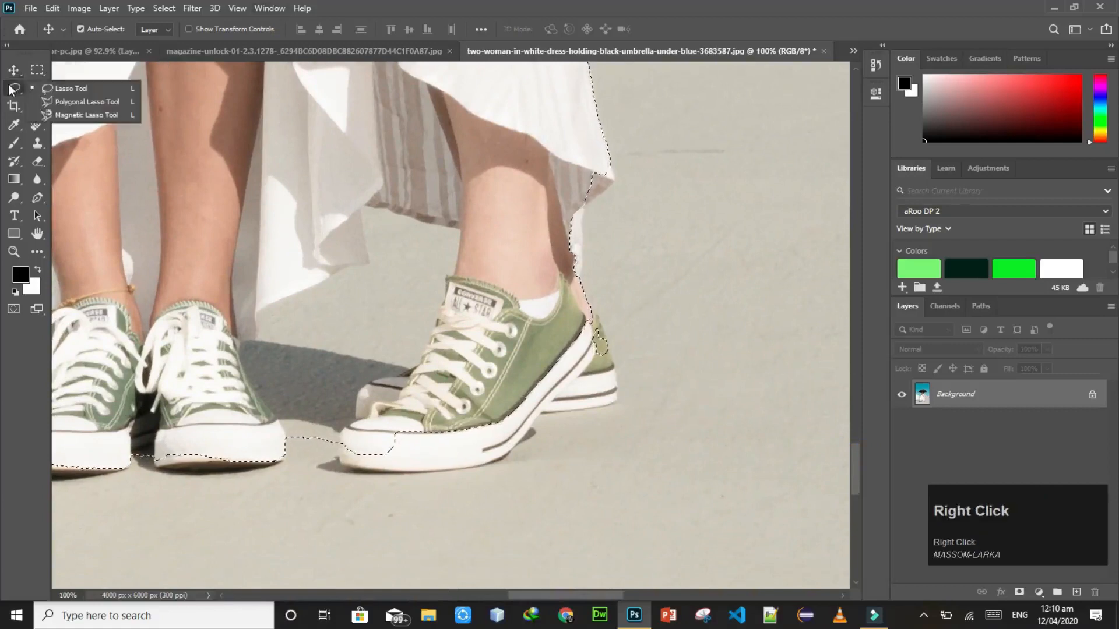
left_click(42, 102)
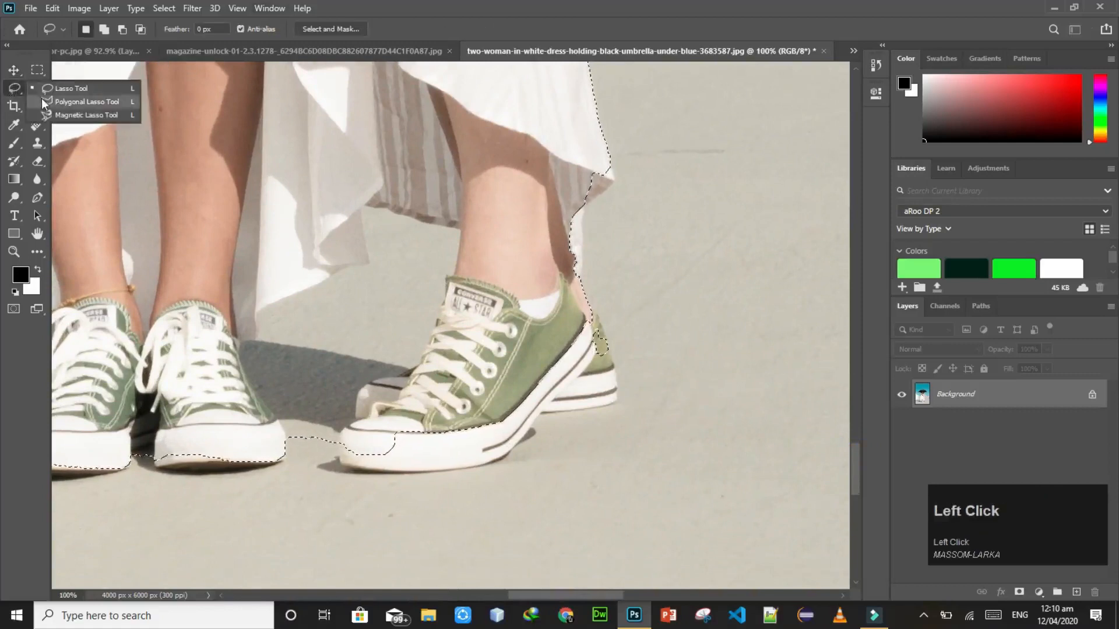
left_click(480, 252, "shift")
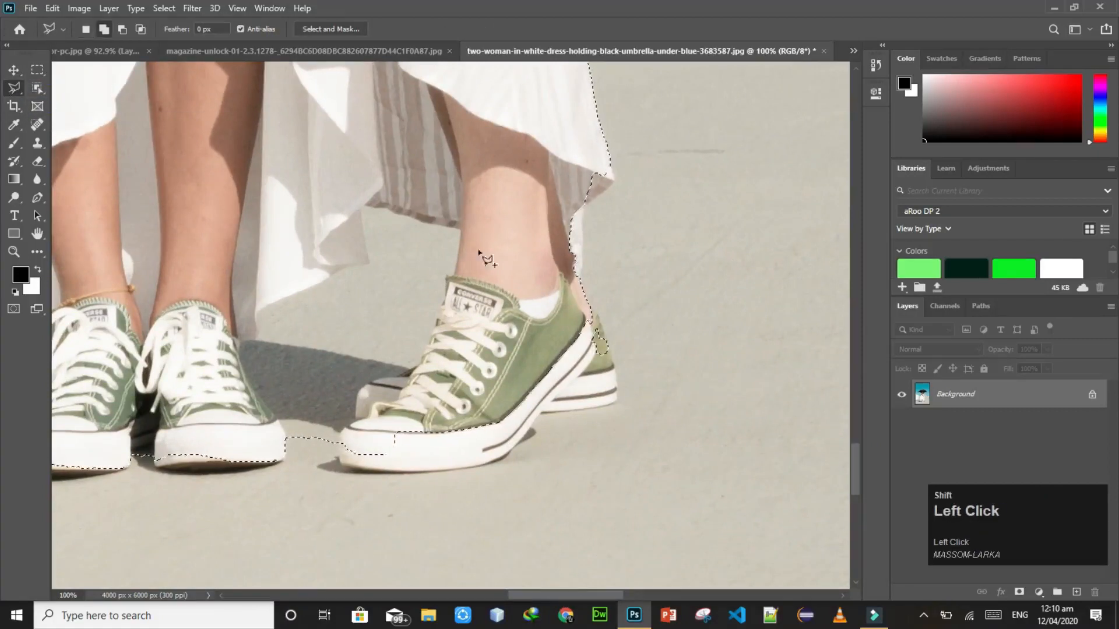
left_click(601, 323, "shift")
left_click(607, 341)
left_click(611, 365)
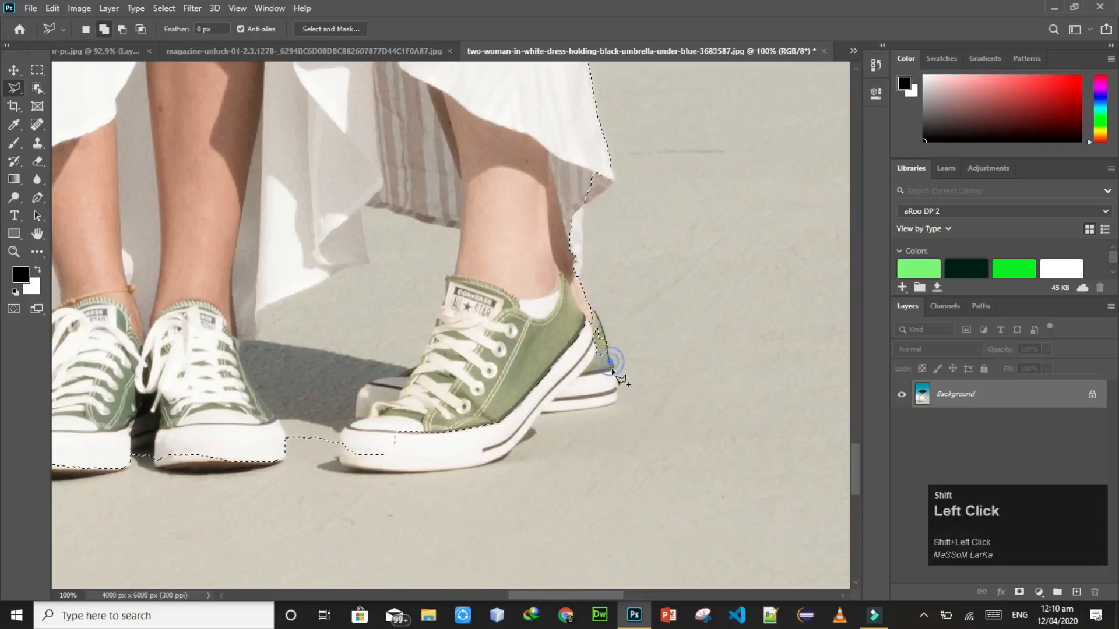
left_click(616, 397)
left_click(598, 401)
key("shift+BackSpace")
key("shift+BackSpace")
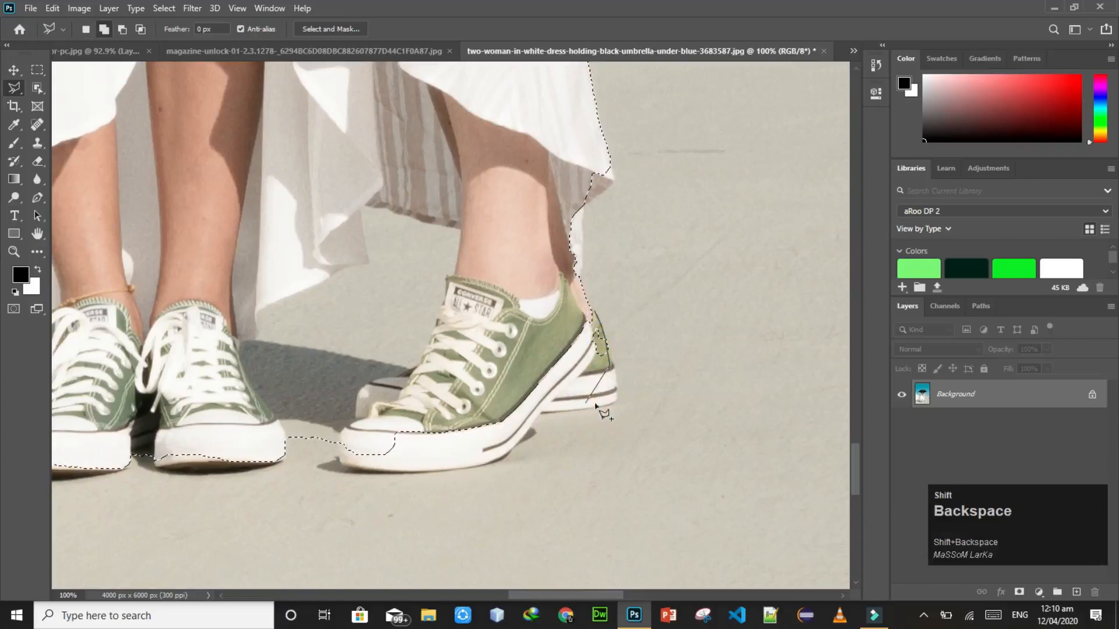
left_click(615, 398, "shift")
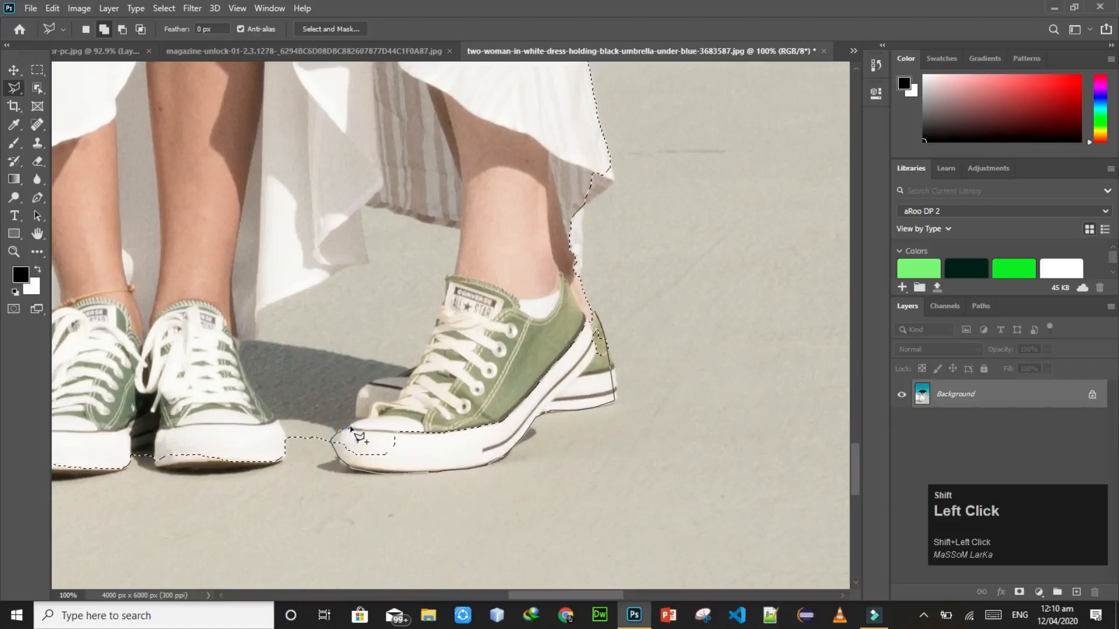
left_click(510, 334)
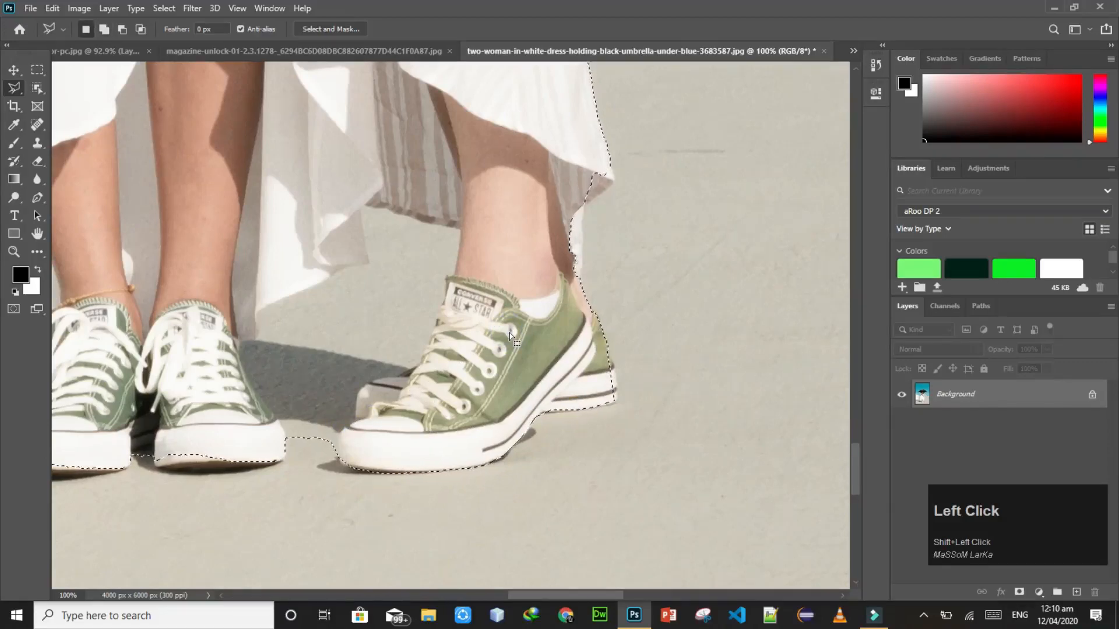
key("ctrl+0")
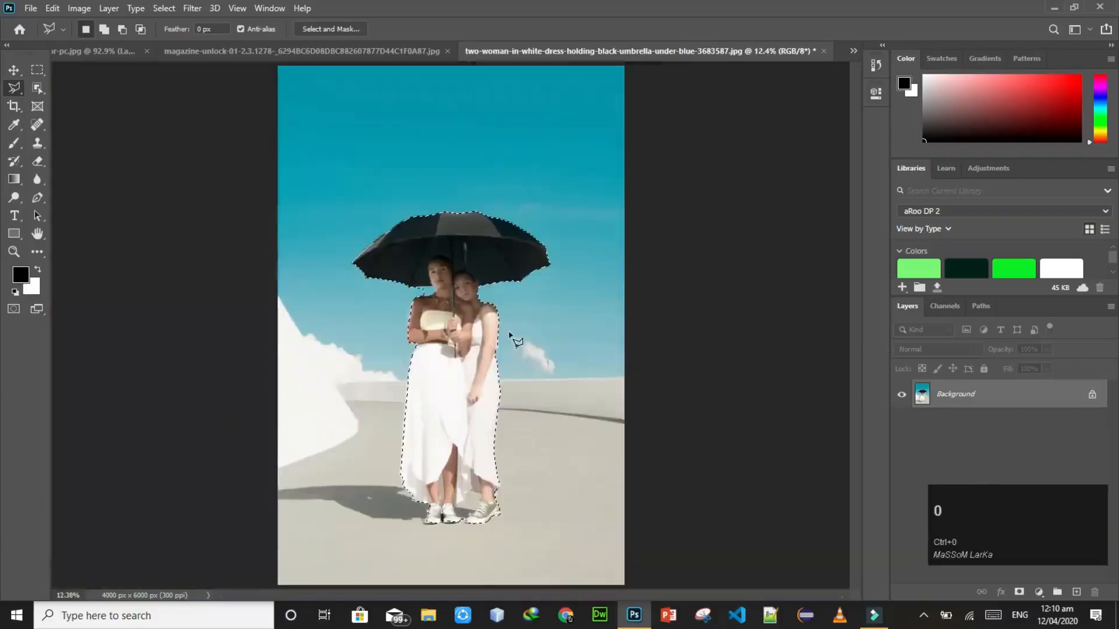